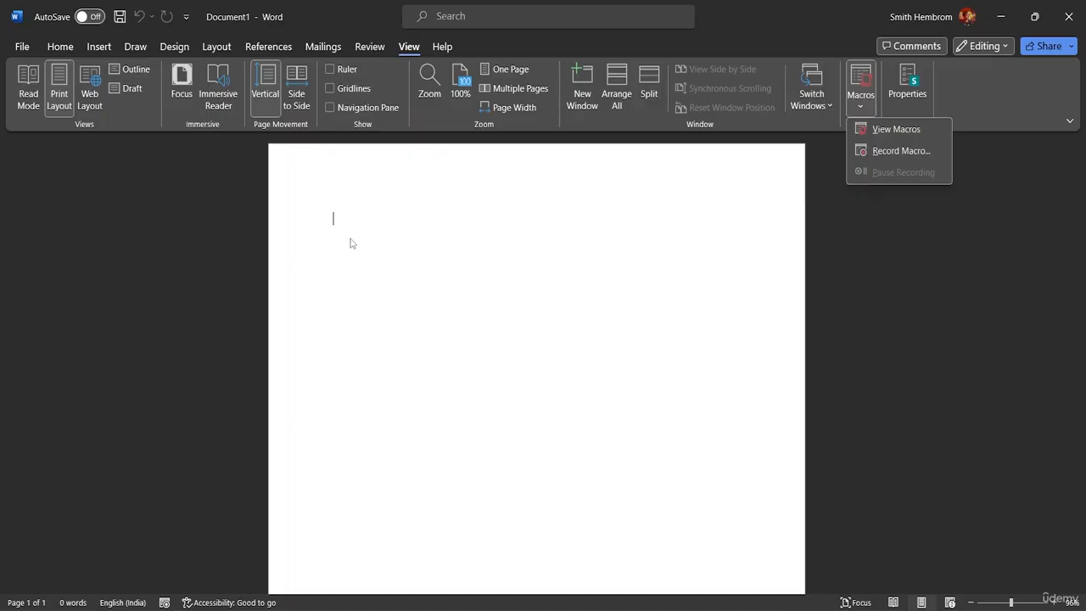
- Try to create a new macro recording named Class Project Format and assign it to the keyboard
left_click(833, 204)
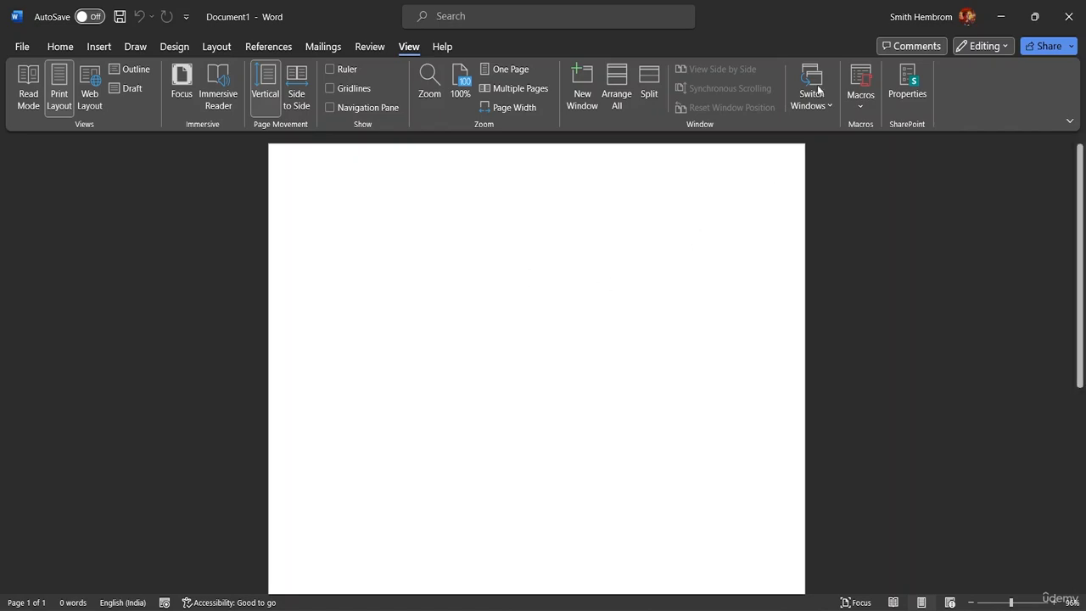
left_click(863, 107)
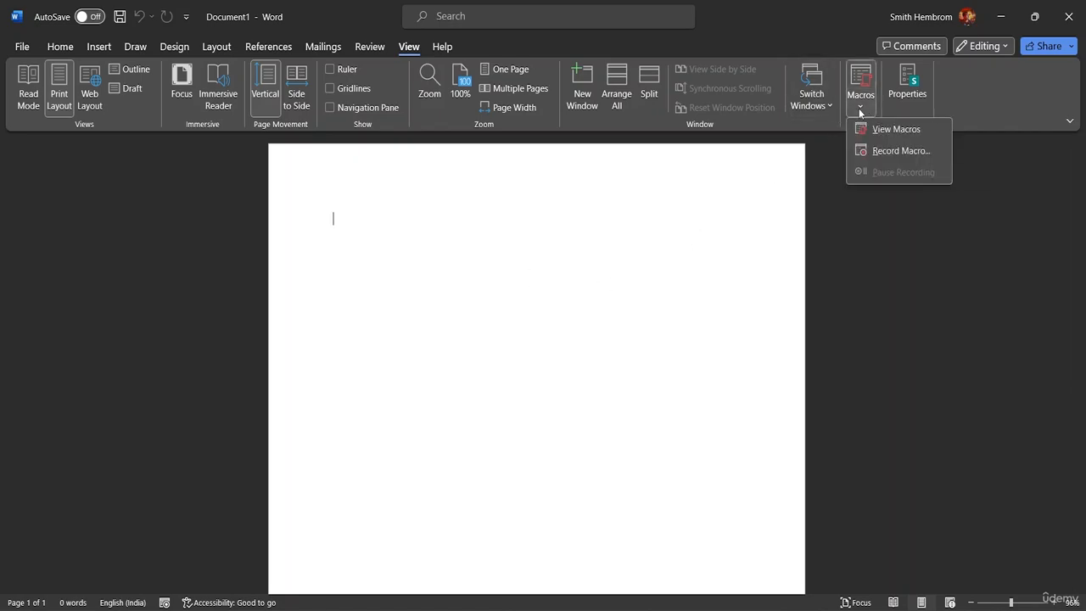
left_click(867, 151)
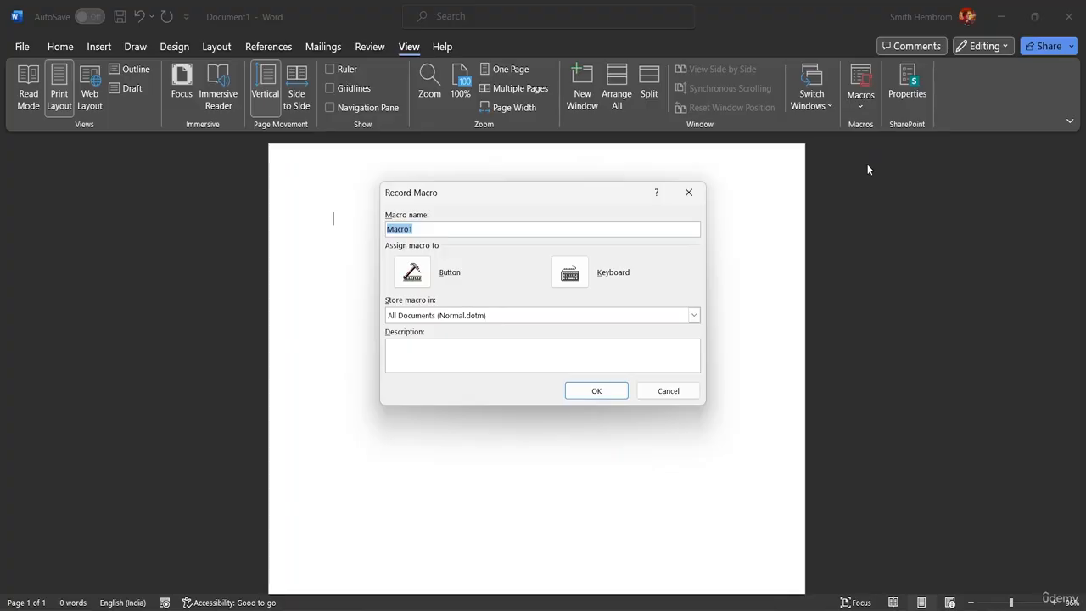
left_click(418, 232)
key("BackSpace")
key("BackSpace")
key("BackSpace")
key("BackSpace")
key("BackSpace")
key("BackSpace")
type("cc")
key("BackSpace")
key("BackSpace")
type("Class Project Formaa")
key("BackSpace")
type("t")
left_click(569, 273)
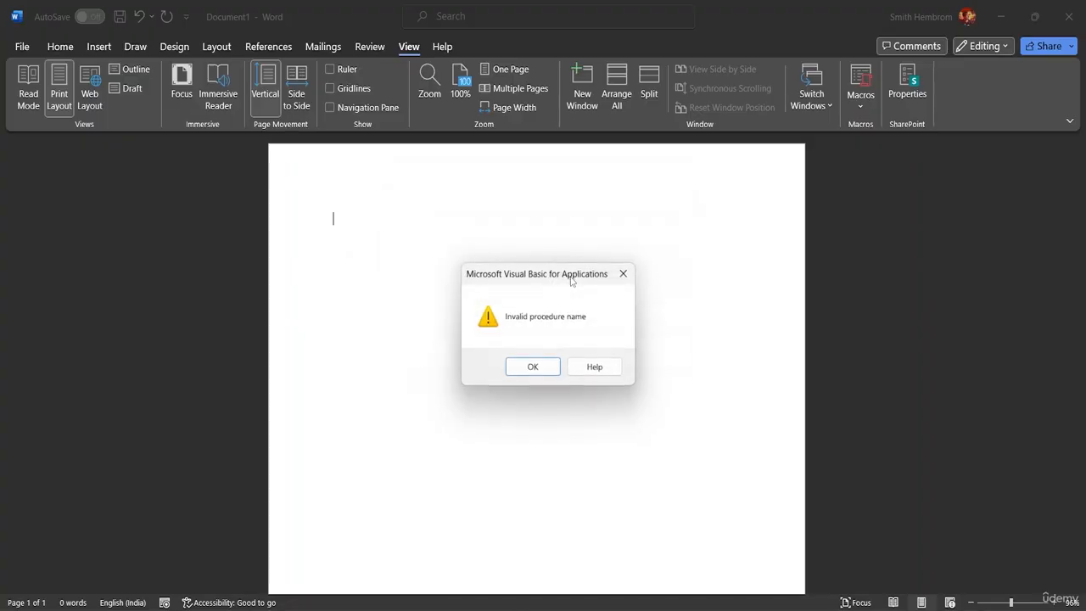
left_click(541, 370)
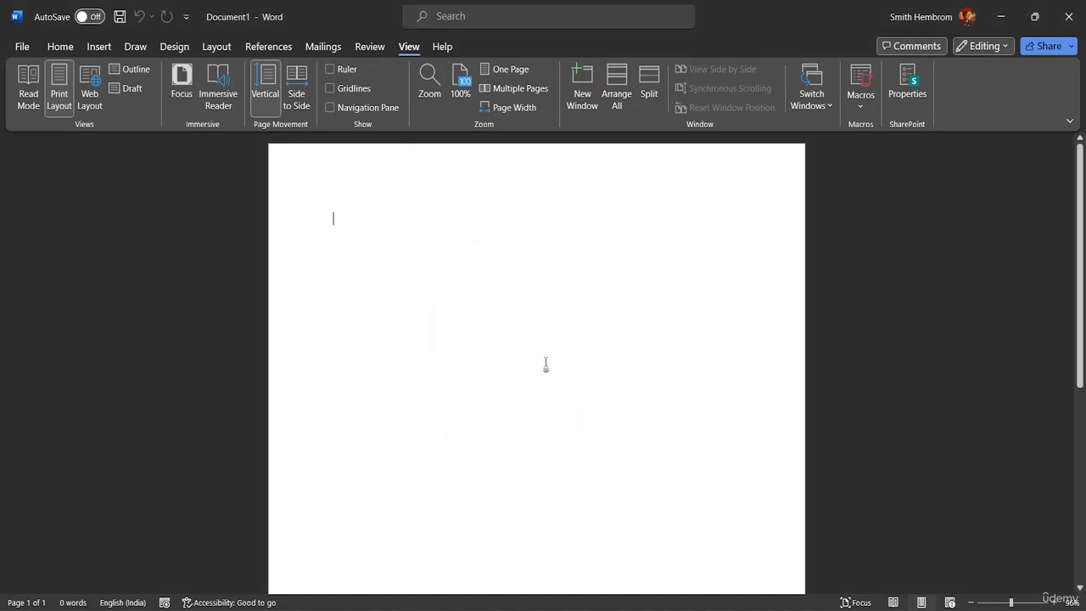
- Start recording Macro1 for all documents, with Ctrl+Shift+C assigned as its keyboard shortcut
left_click(859, 107)
left_click(887, 150)
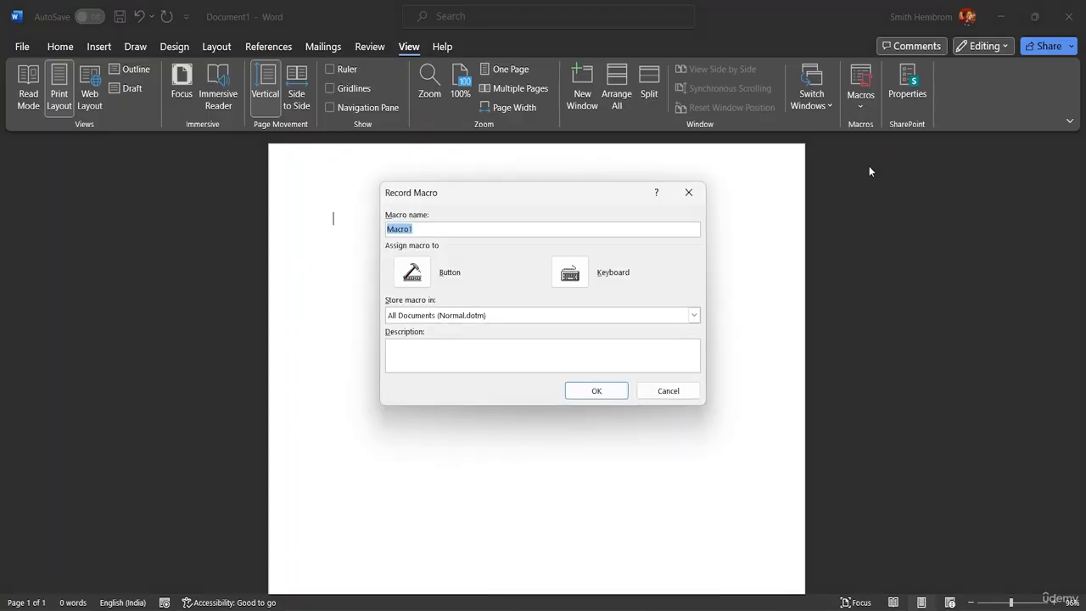
left_click(427, 230)
left_click(585, 275)
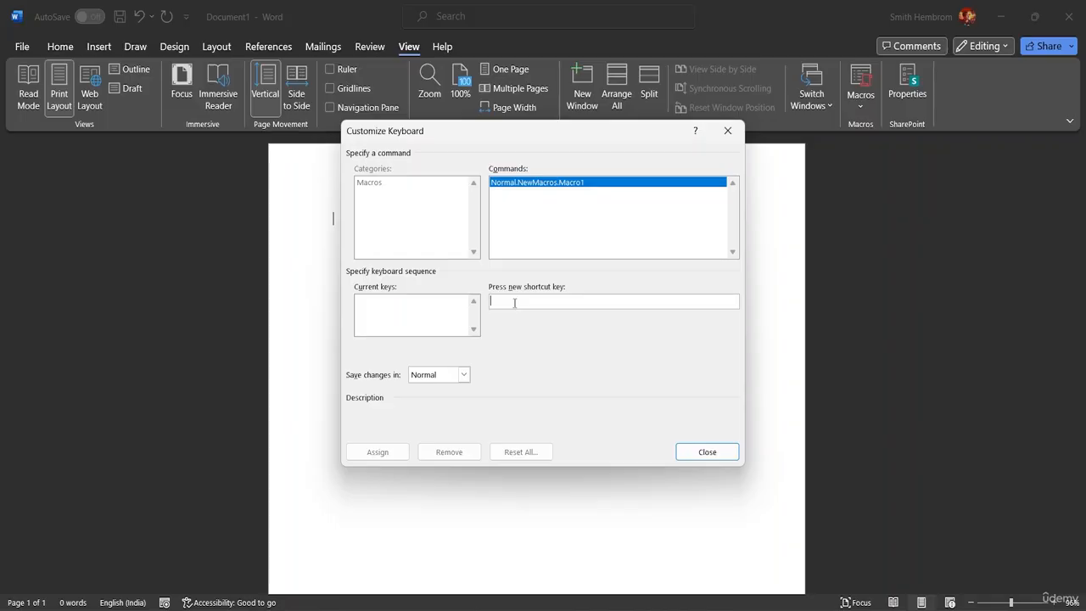
key("ctrl+shift+c")
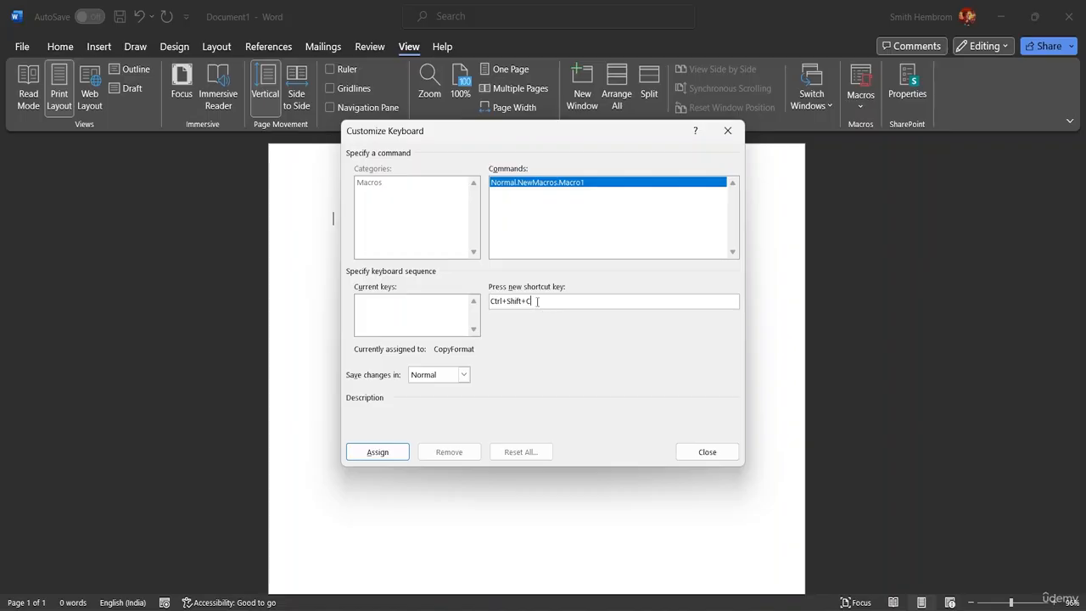
left_click(379, 450)
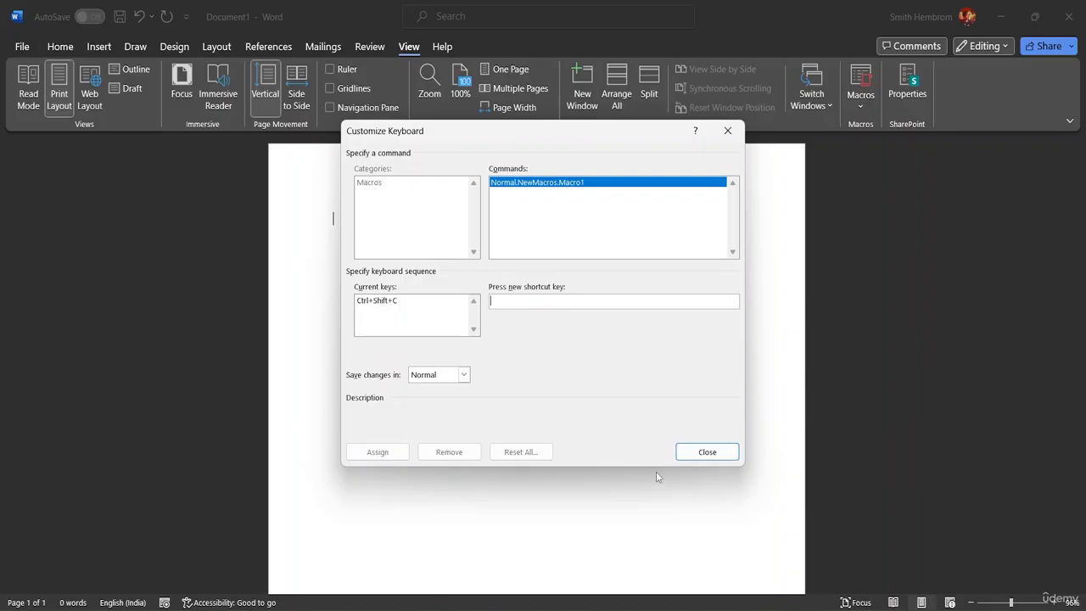
left_click(705, 452)
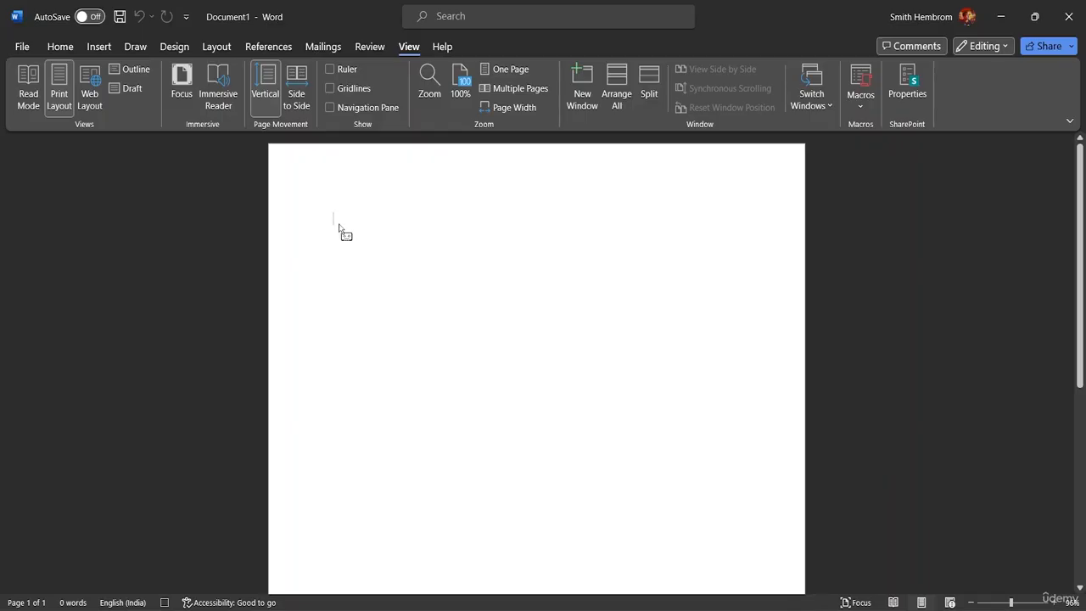
- Write the heading "Description:" at the start of the document, with blank lines below it
type("Desc")
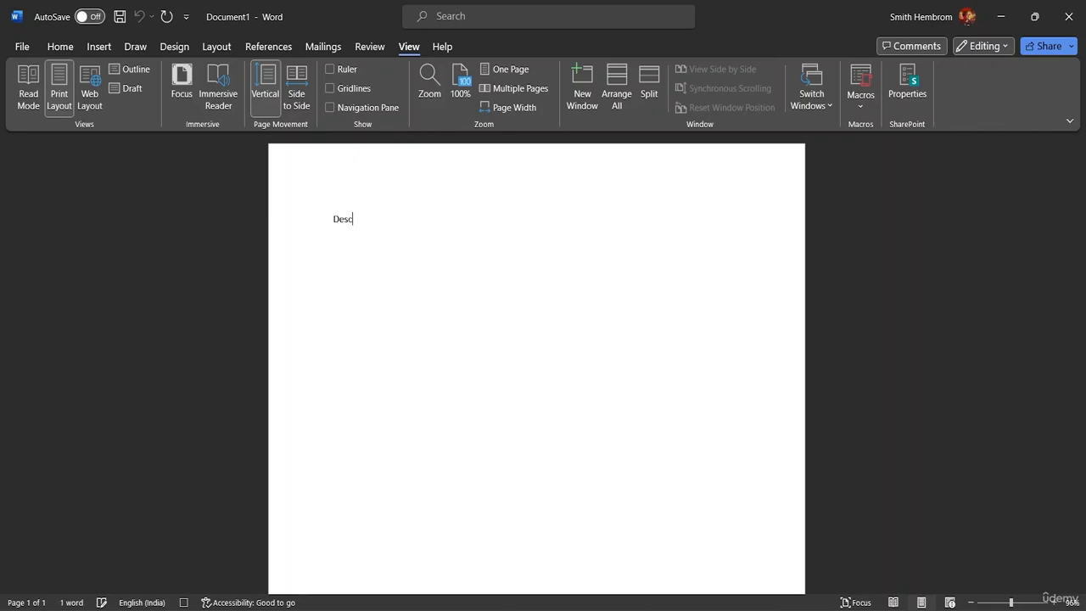
type("ription:")
key("Return")
- Write Step-1, Step-2, Step -3, Step- 4 and Step- 5 on separate lines below the Description heading
type("Skt")
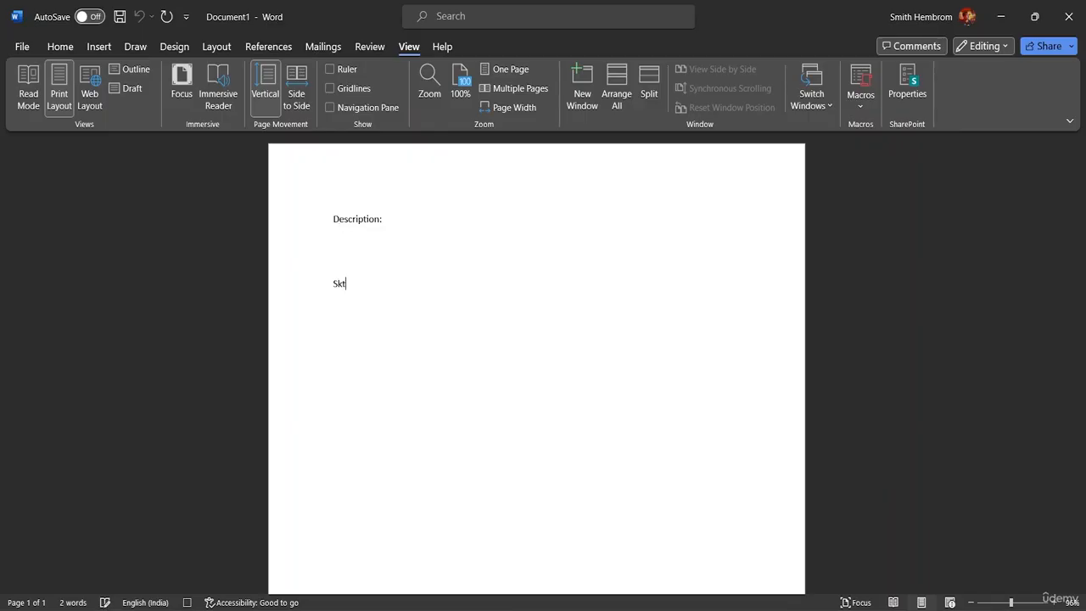
key("BackSpace")
key("BackSpace")
type("tep-1")
key("Return")
type("Step-2")
key("Return")
type("Step -3 Step-5")
key("BackSpace")
type("4")
key("BackSpace")
type("4")
key("Return")
type("Step- 5")
key("Return")
- Add the heading "Outcome:" below the step list, leaving one blank line before it
key("Return")
type("Outxc")
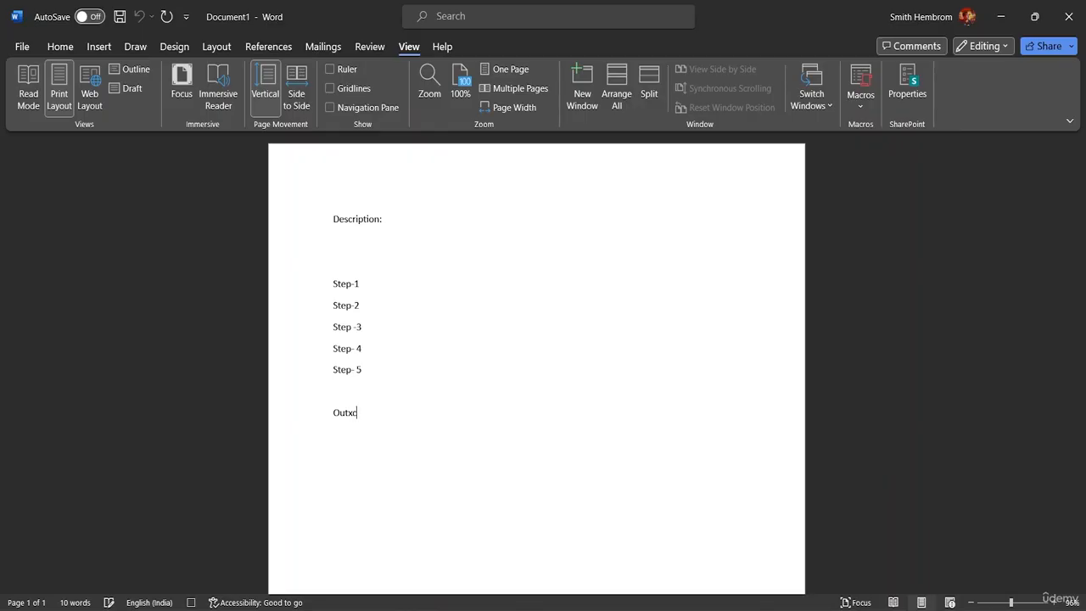
key("BackSpace")
type("ci,e")
key("BackSpace")
key("BackSpace")
key("BackSpace")
type("ome")
type(":")
key("Return")
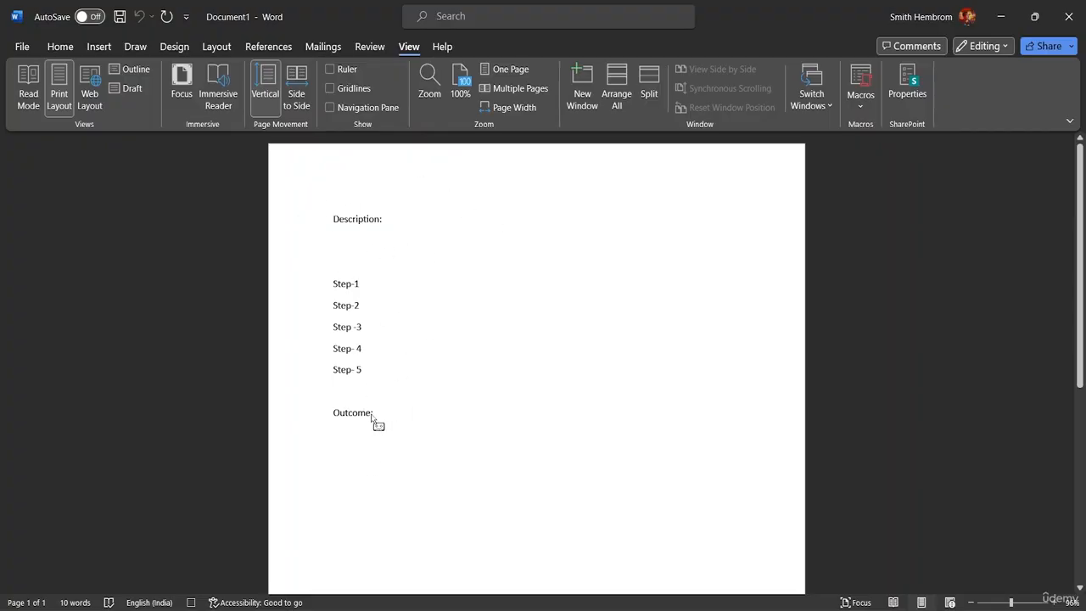
- Set the font size of all the text, from Description to Outcome, to 18
left_click_drag(372, 416, 333, 221)
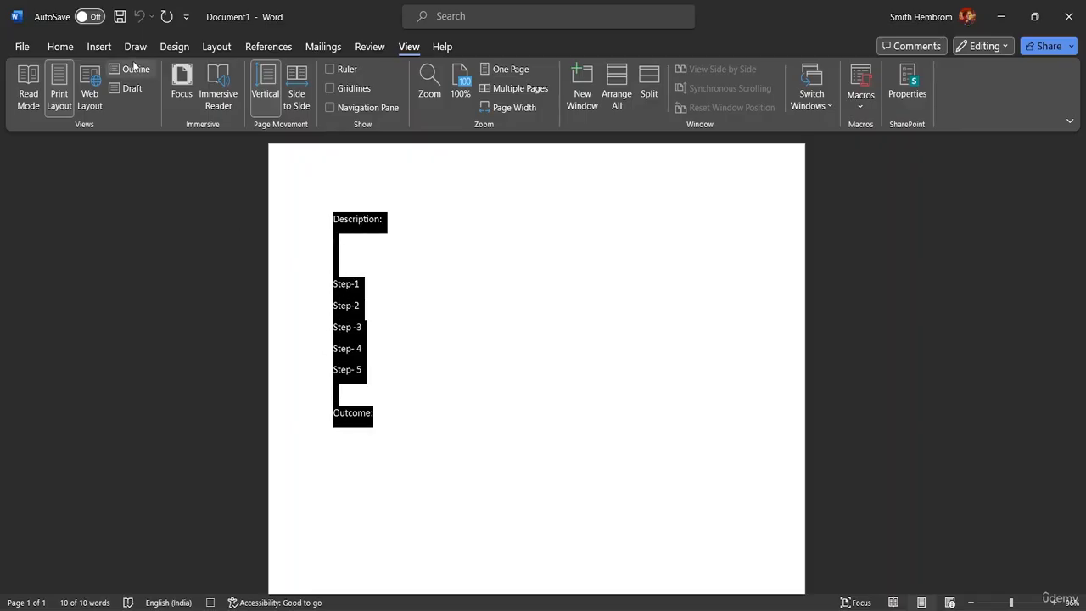
left_click(74, 48)
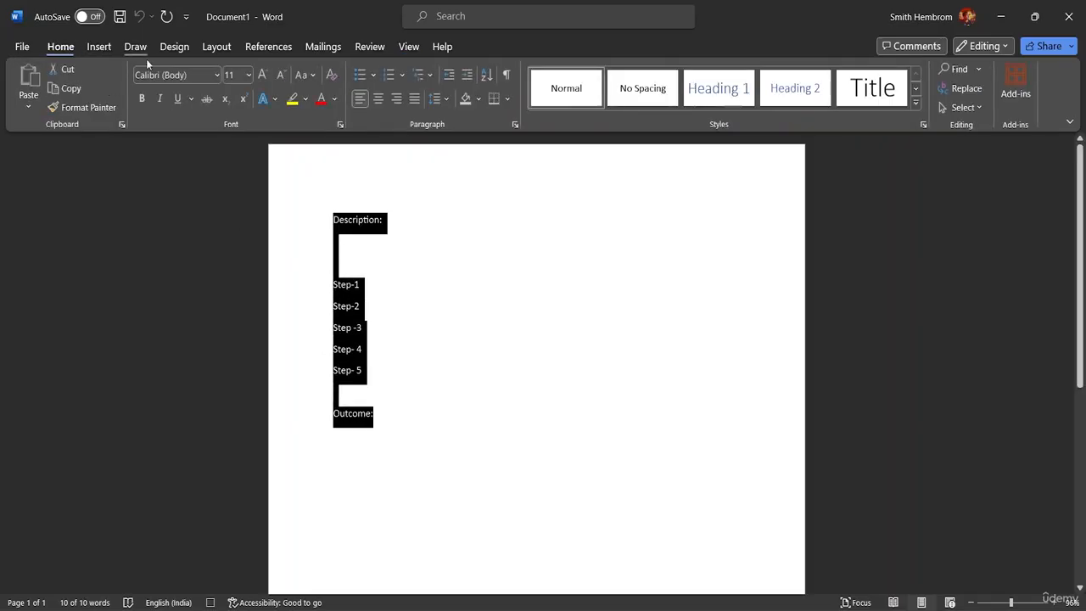
left_click(249, 75)
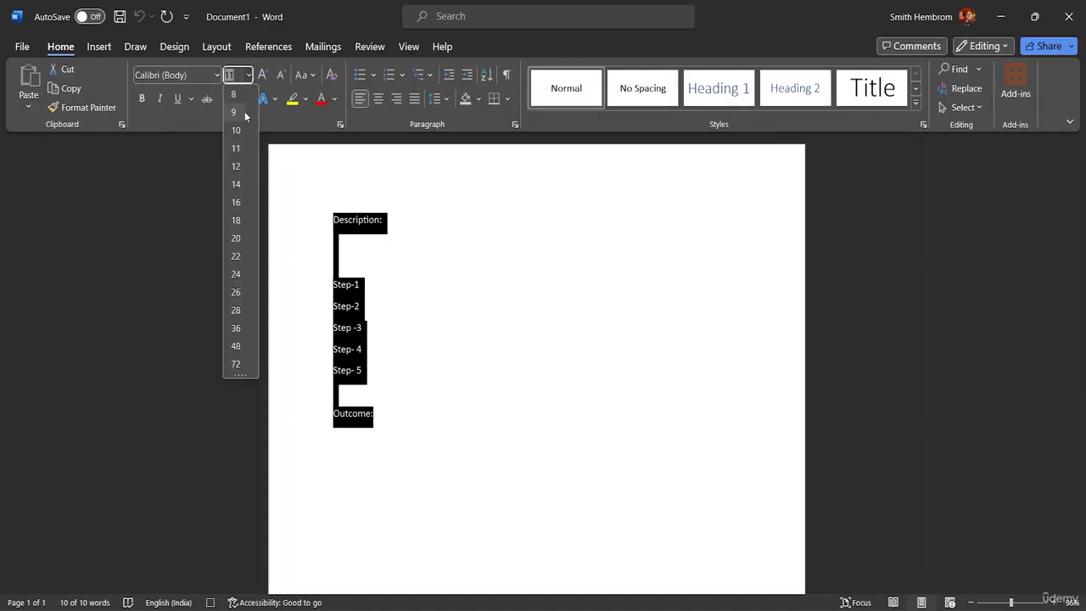
left_click(238, 222)
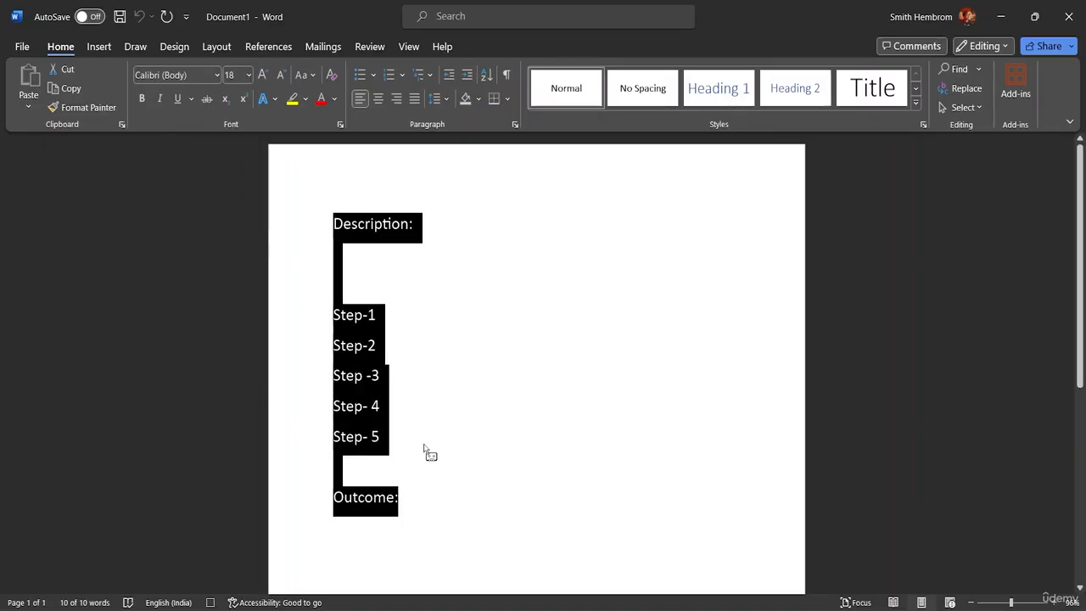
- Remove one of the blank lines between the Description heading and Step-1
left_click(409, 502)
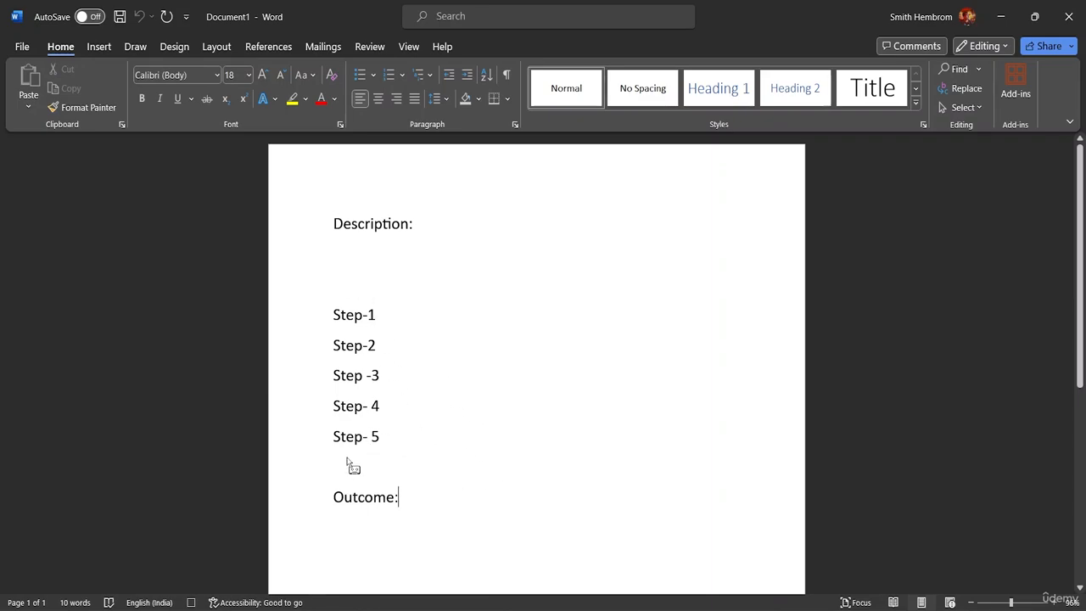
left_click(344, 302)
key("BackSpace")
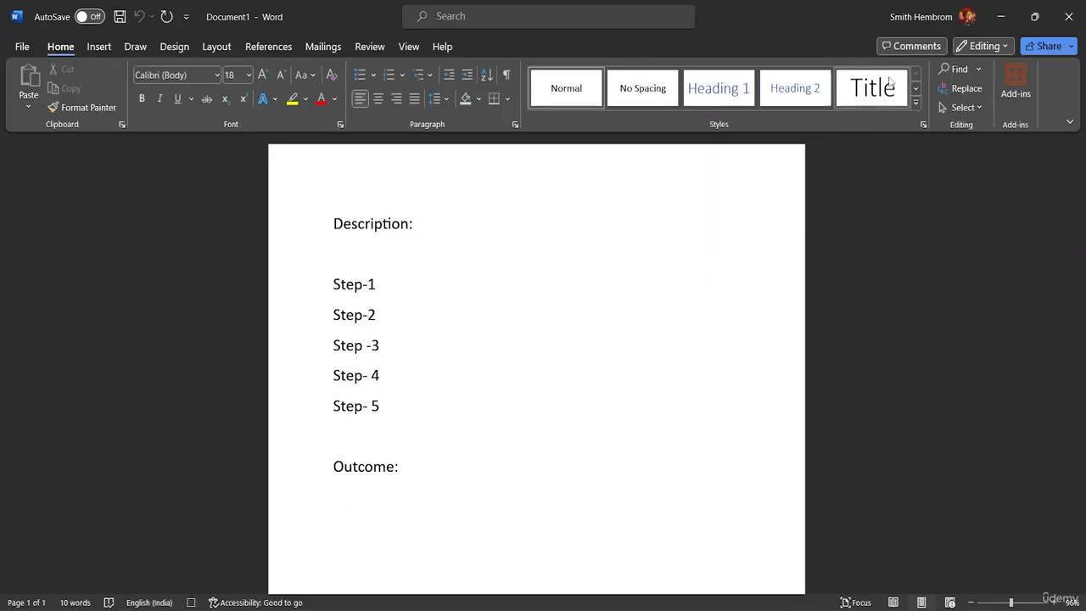
- Stop recording the macro
left_click(411, 47)
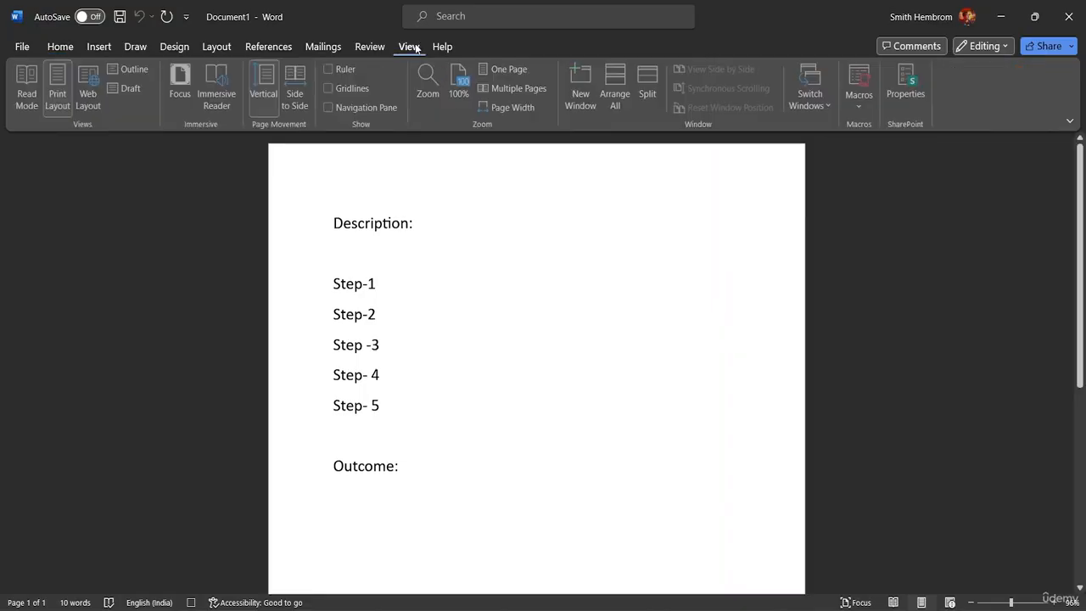
left_click(862, 105)
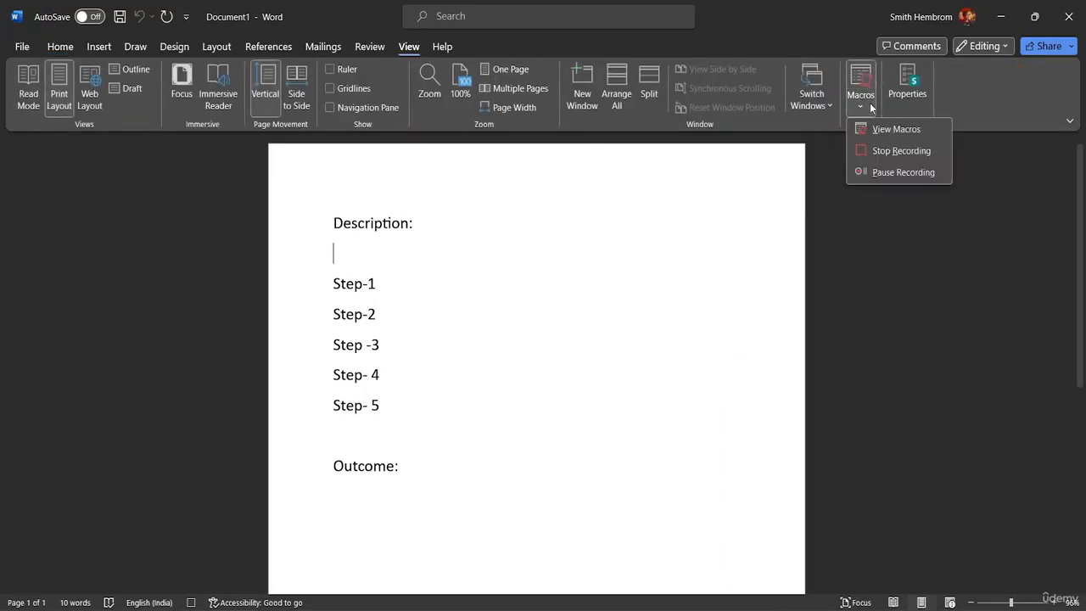
left_click(896, 151)
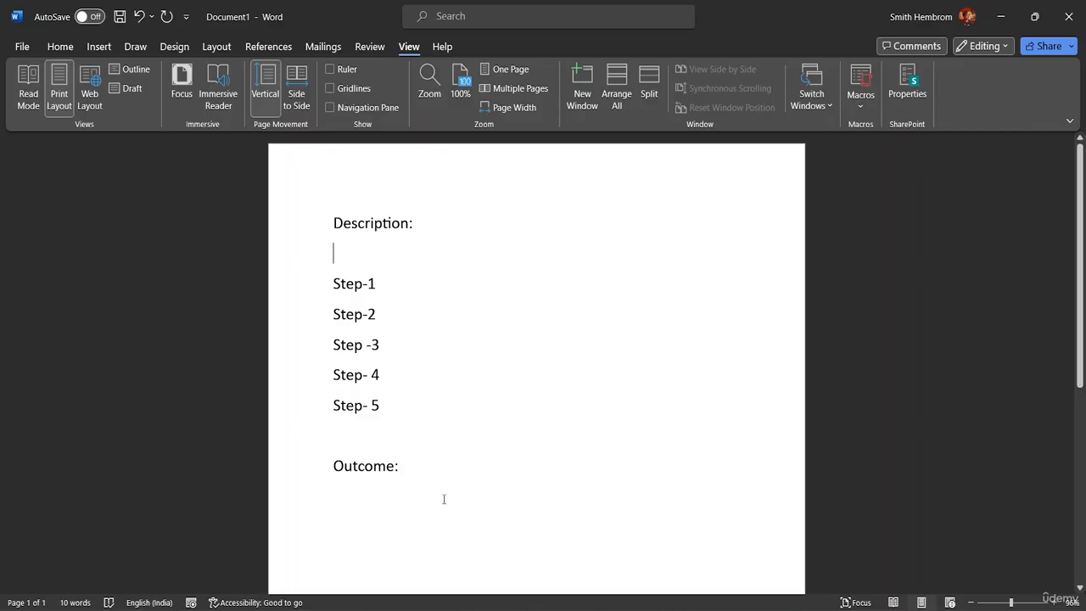
- Select all the text from Description to Outcome and delete it from the document
left_click(410, 468)
left_click_drag(400, 466, 343, 222)
left_click(416, 463)
left_click_drag(404, 466, 361, 219)
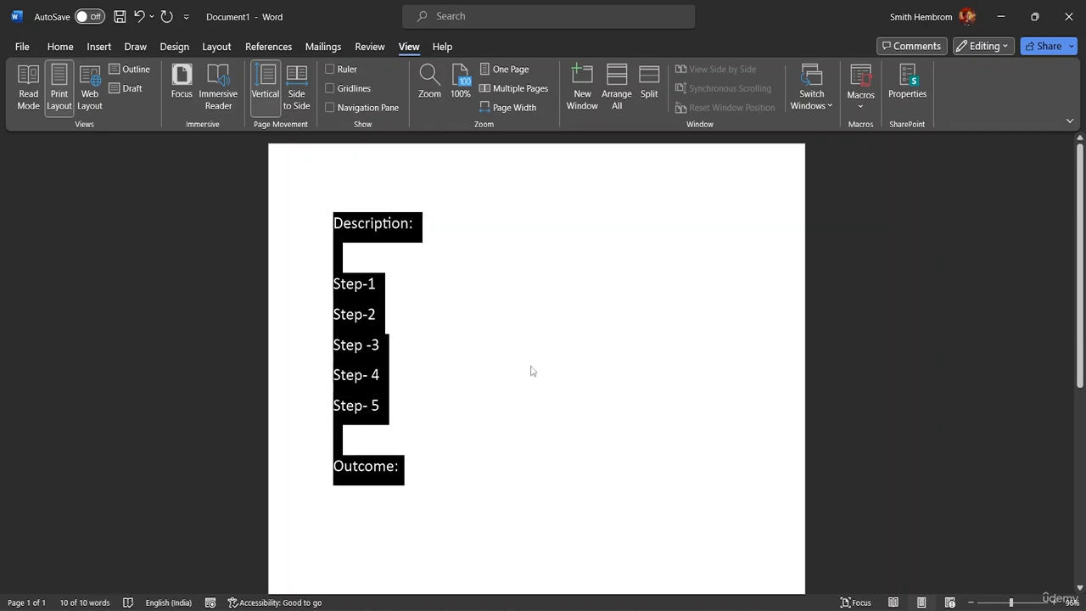
key("ctrl+z")
left_click_drag(405, 499, 321, 213)
key("ctrl+c")
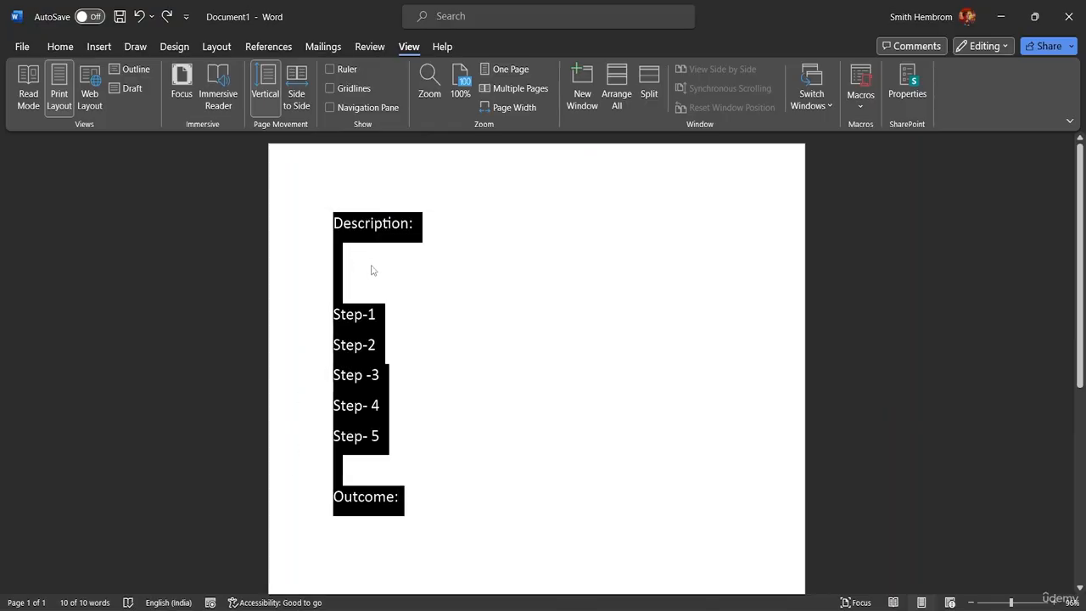
key("Delete")
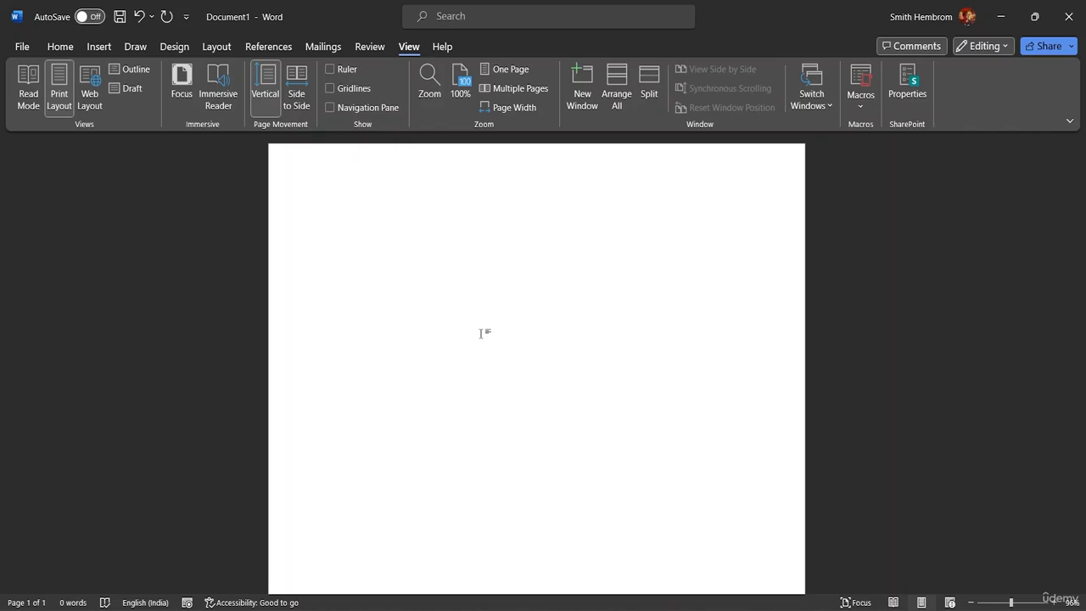
- Run the recorded macro in the empty document, dismiss its message, and run it twice more from a new line
key("ctrl+m")
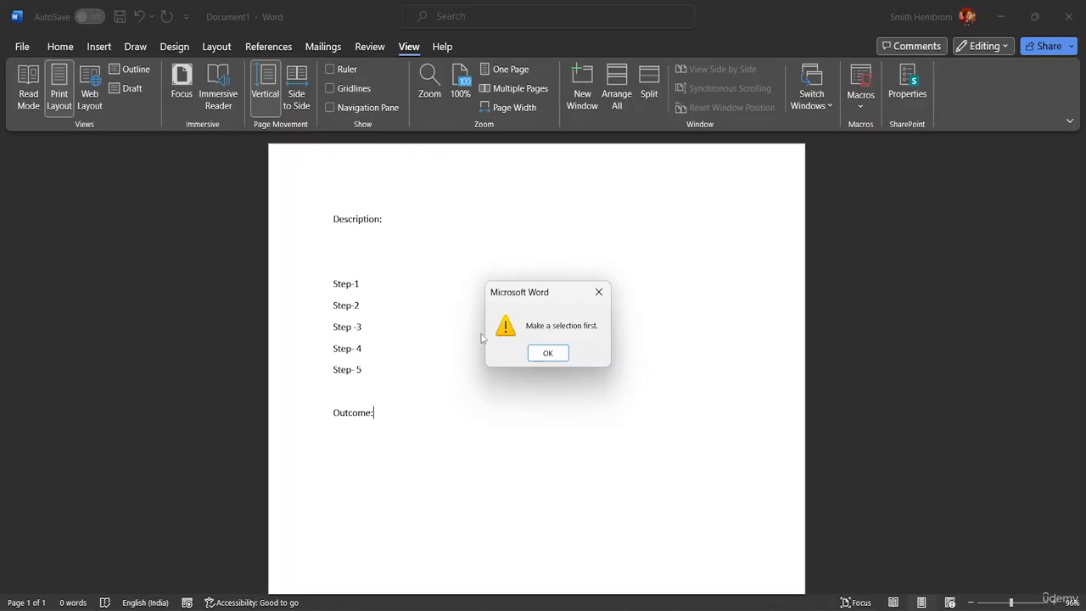
left_click(548, 353)
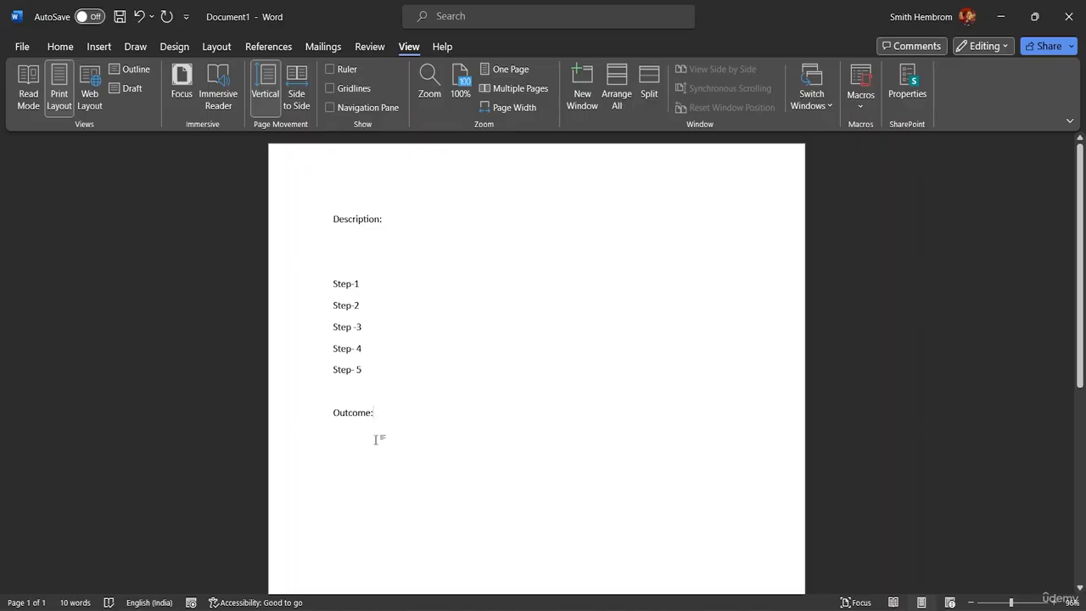
key("Return")
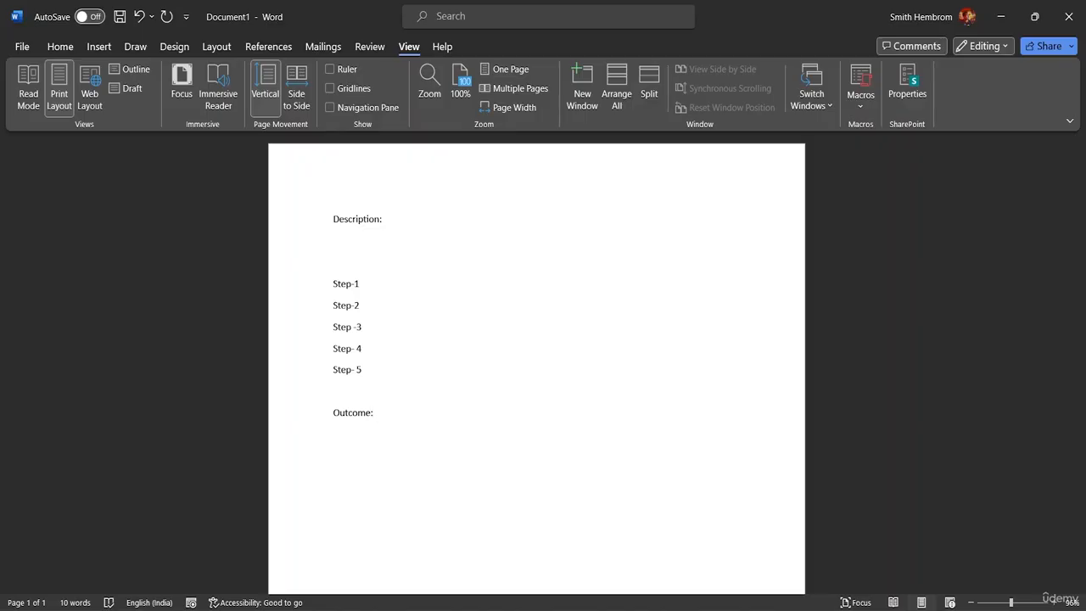
key("ctrl+v")
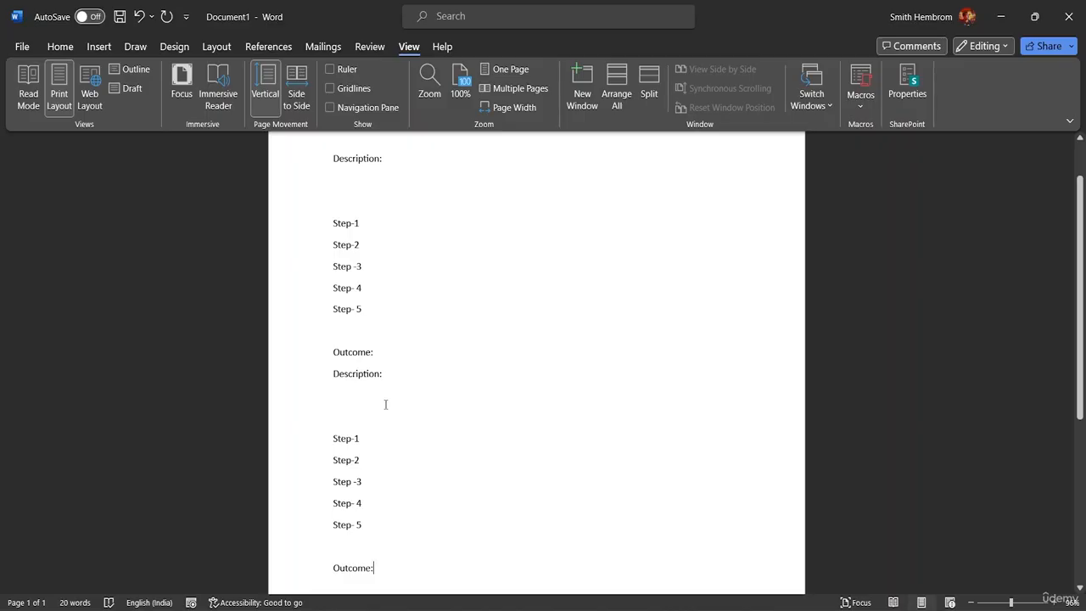
key("ctrl+v")
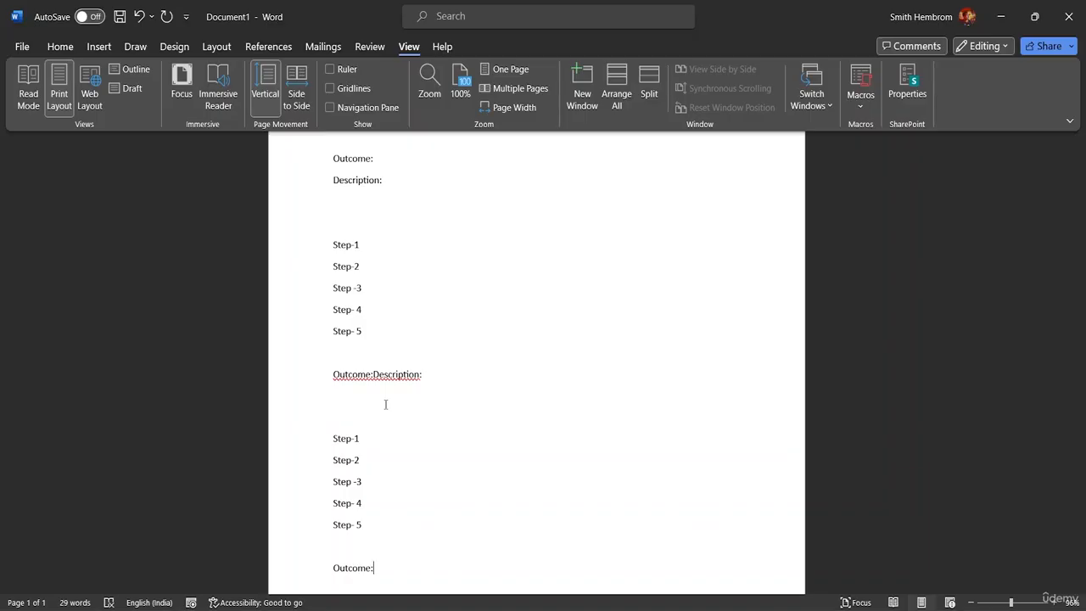
- Undo all the text inserted by the macro runs until the document is blank
scroll(386, 405, "down", 1)
key("BackSpace")
key("BackSpace")
key("BackSpace")
key("BackSpace")
key("BackSpace")
key("BackSpace")
key("BackSpace")
key("BackSpace")
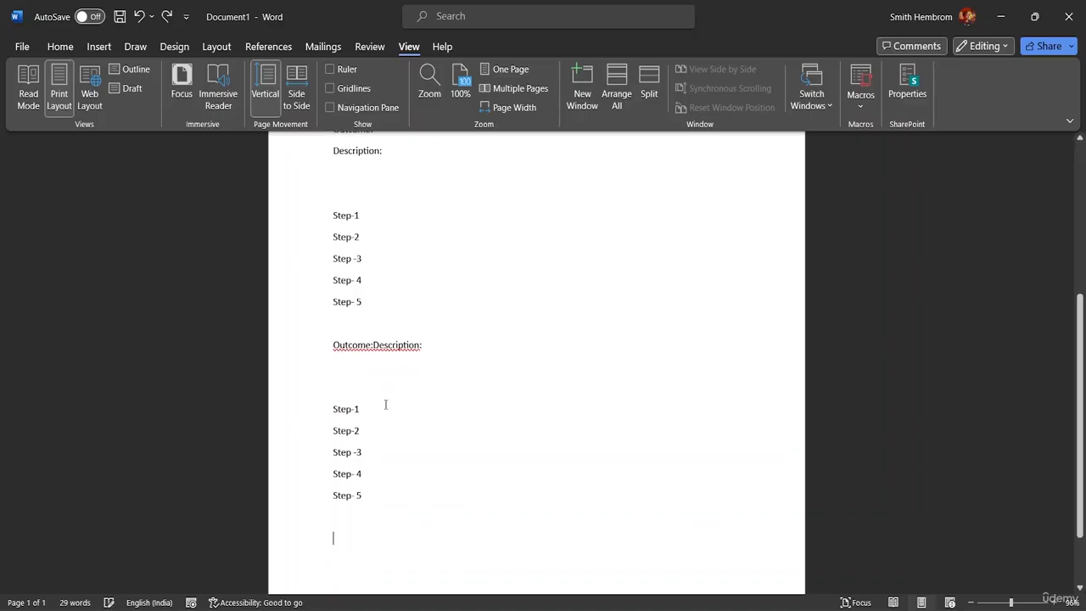
key("BackSpace")
key("BackSpace")
key("BackSpace")
key("BackSpace")
key("BackSpace")
key("BackSpace")
key("BackSpace")
key("BackSpace")
key("BackSpace")
key("BackSpace")
key("BackSpace")
key("BackSpace")
key("BackSpace")
key("BackSpace")
key("BackSpace")
key("BackSpace")
key("BackSpace")
key("BackSpace")
key("BackSpace")
key("BackSpace")
key("BackSpace")
key("BackSpace")
key("BackSpace")
key("BackSpace")
key("BackSpace")
key("BackSpace")
key("BackSpace")
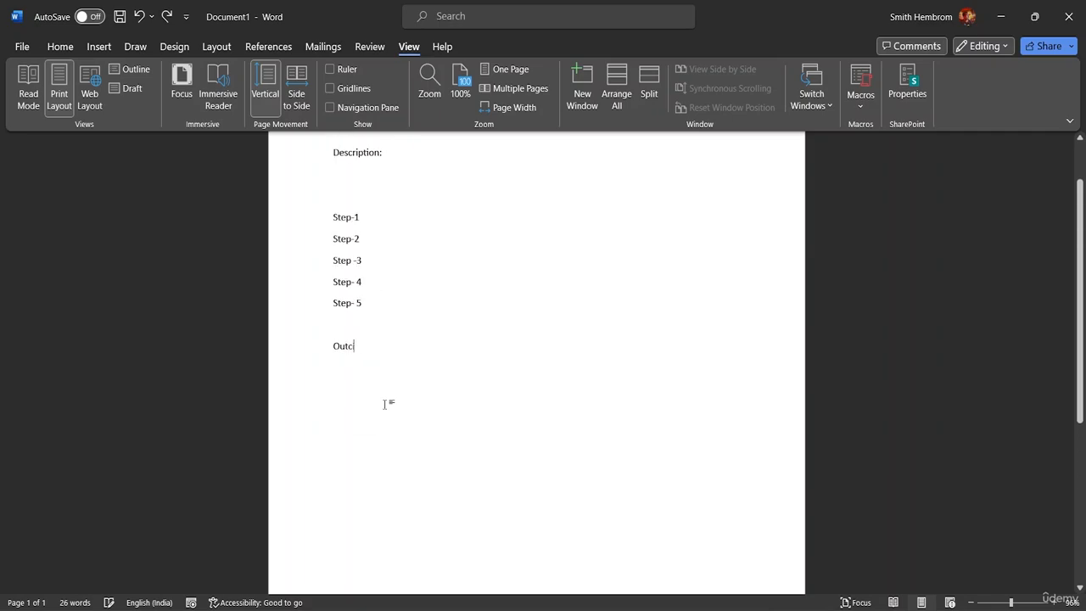
key("ctrl+z")
key("ctrl+z")
key("ctrl+z")
key("ctrl+z")
key("ctrl+z")
key("ctrl+z")
key("ctrl+z")
key("ctrl+z")
key("ctrl+z")
key("ctrl+z")
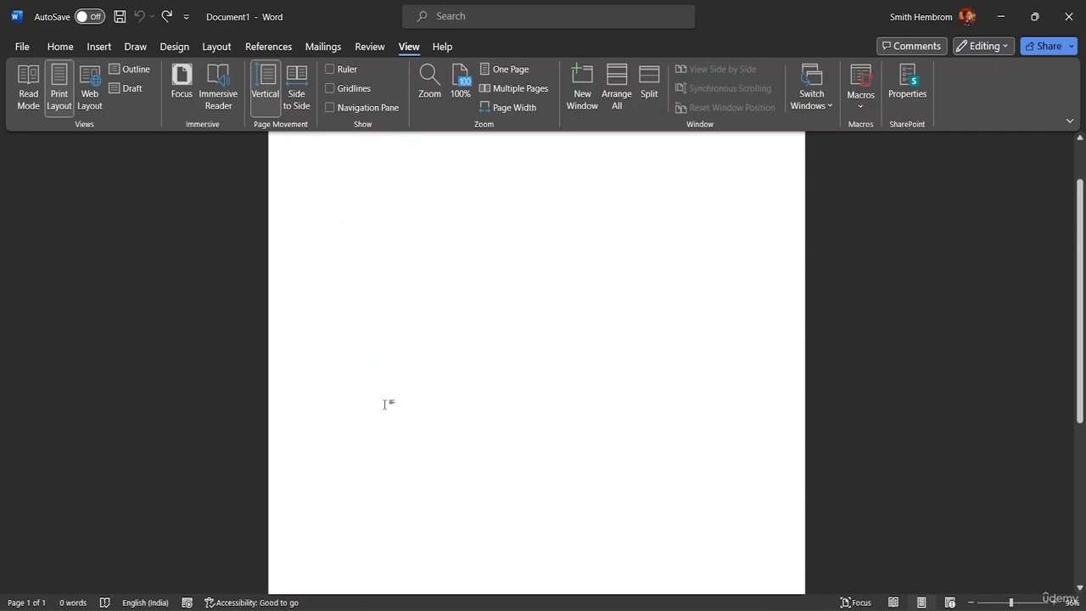
- Open the list of available macros to review the recorded one, and close it without running anything
left_click(862, 104)
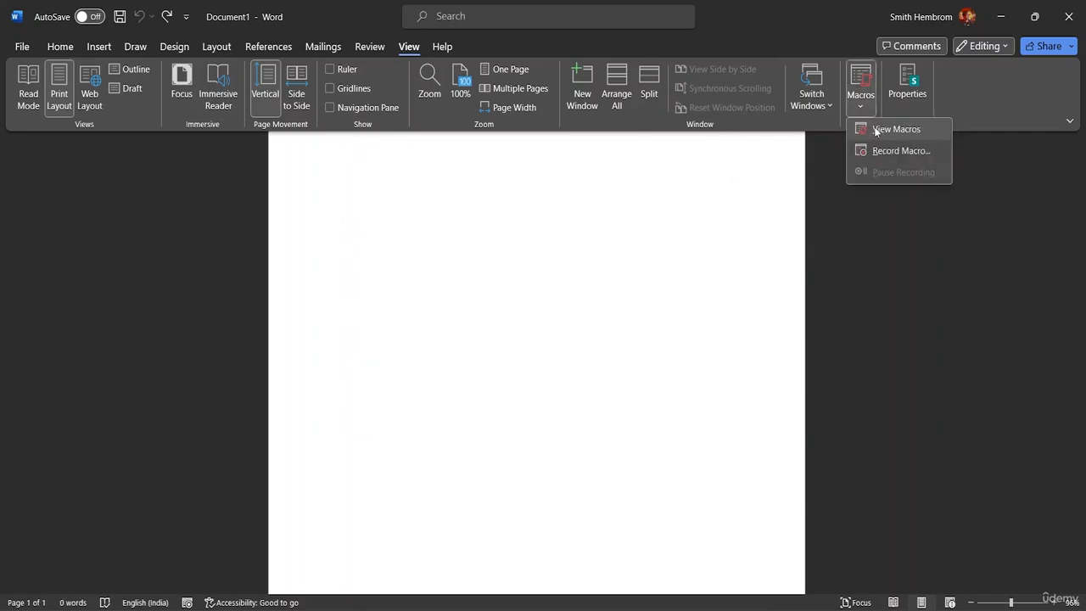
left_click(876, 130)
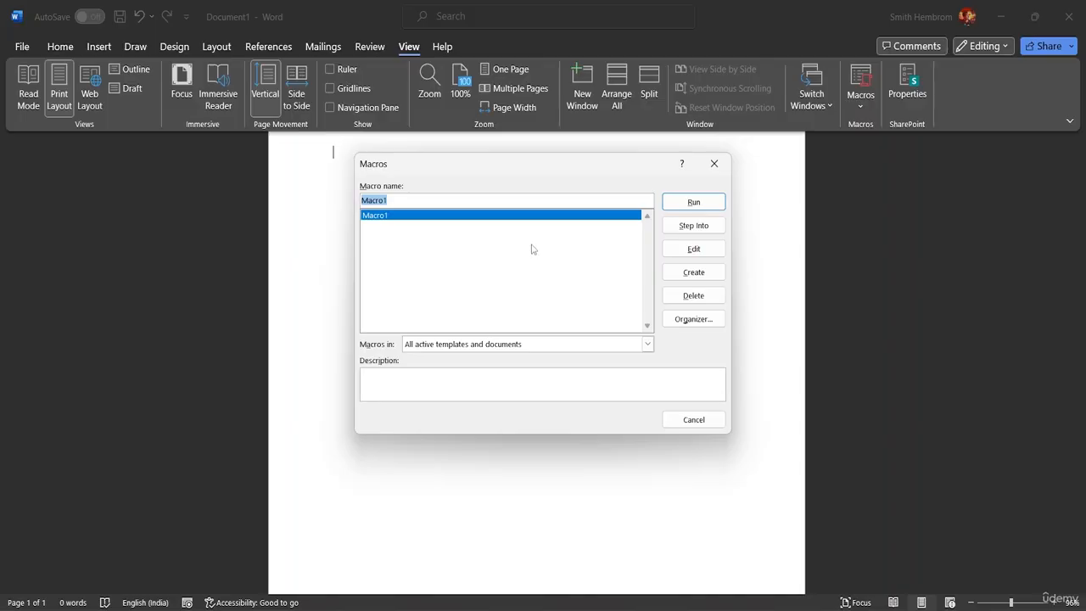
left_click(404, 198)
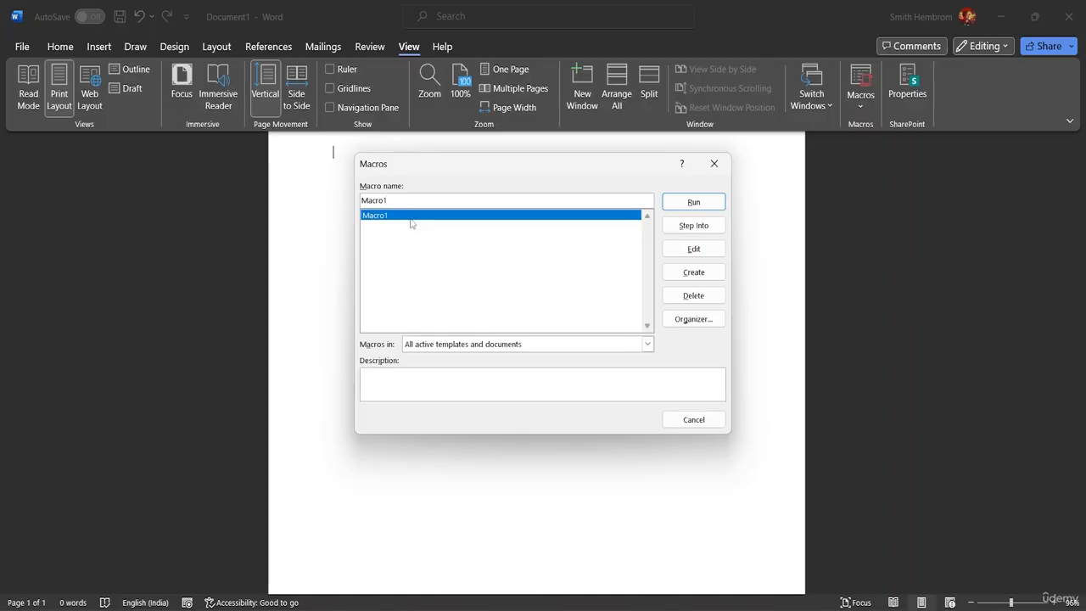
left_click(714, 163)
scroll(449, 255, "up", 2)
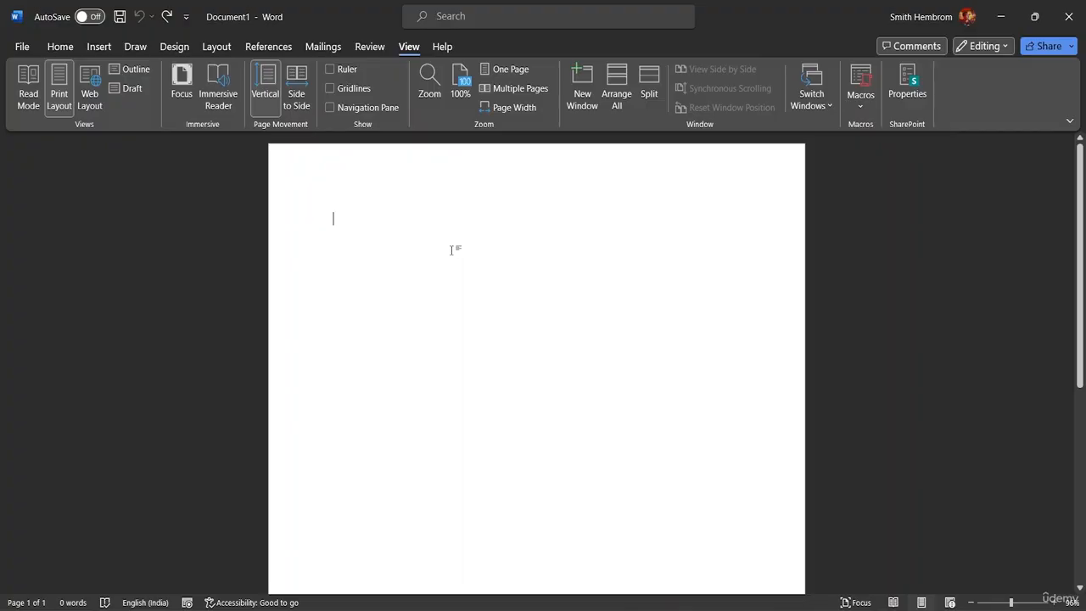
- Enter the words Cakes, Cokes and Pastries on separate lines of the blank document
type("Cakes")
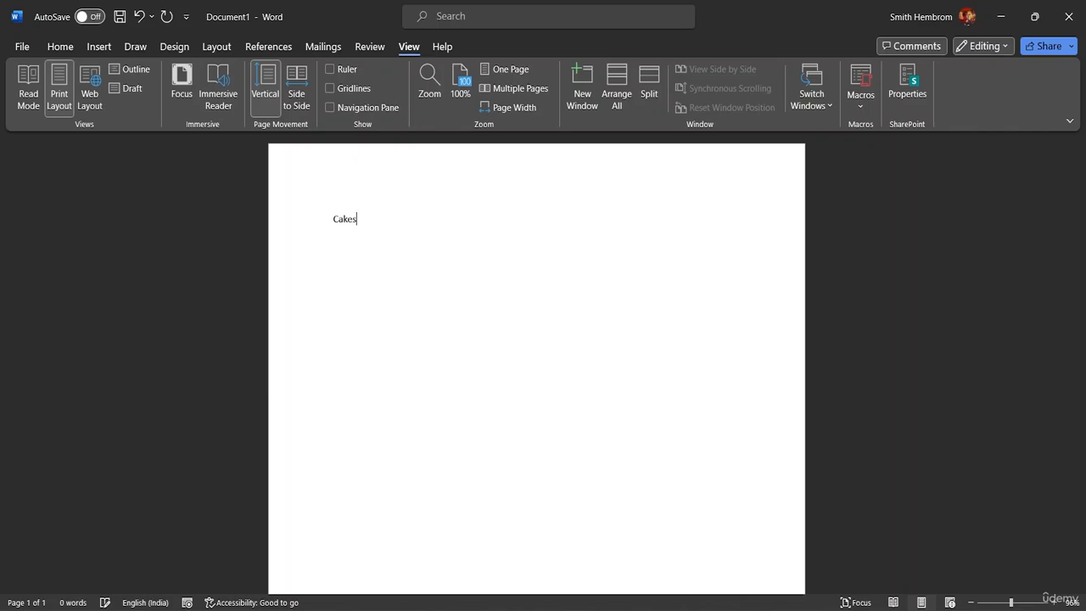
key("Return")
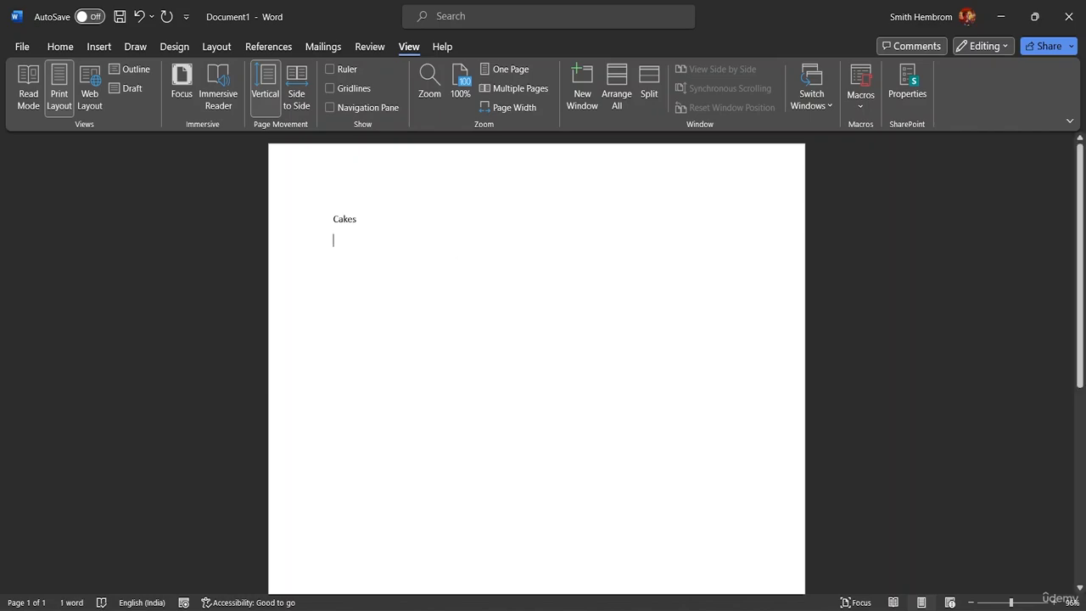
type("Cole")
key("BackSpace")
key("BackSpace")
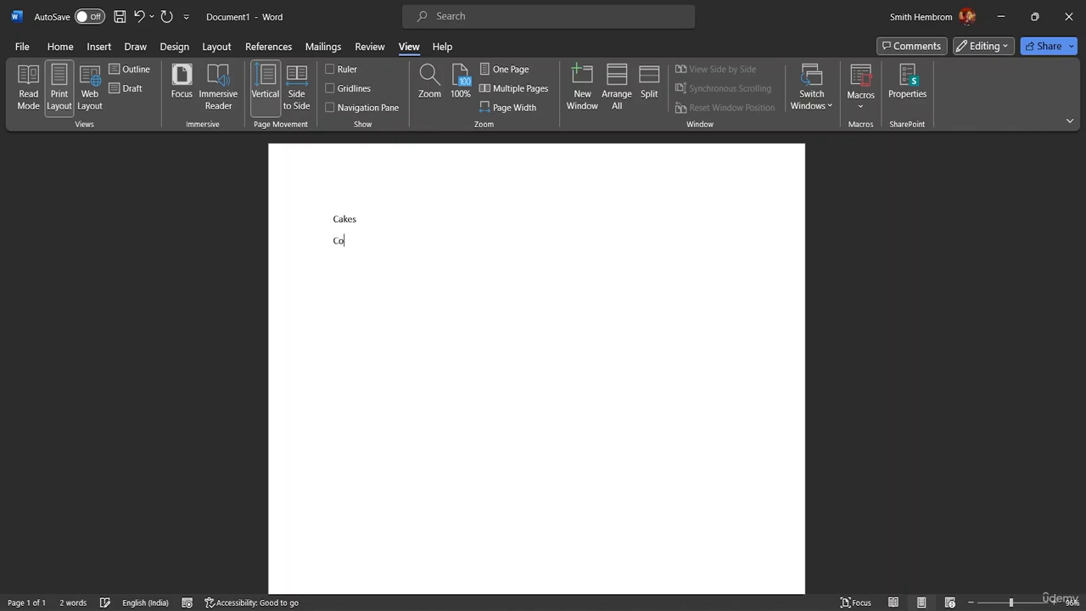
type("kespe")
key("BackSpace")
key("BackSpace")
type("{}")
key("BackSpace")
key("BackSpace")
type("Pastries")
key("Return")
- Continue the list with Buns, Bagels, Coffee and Tea, each on its own line
type("Buns ")
type("Bagel")
type("s ")
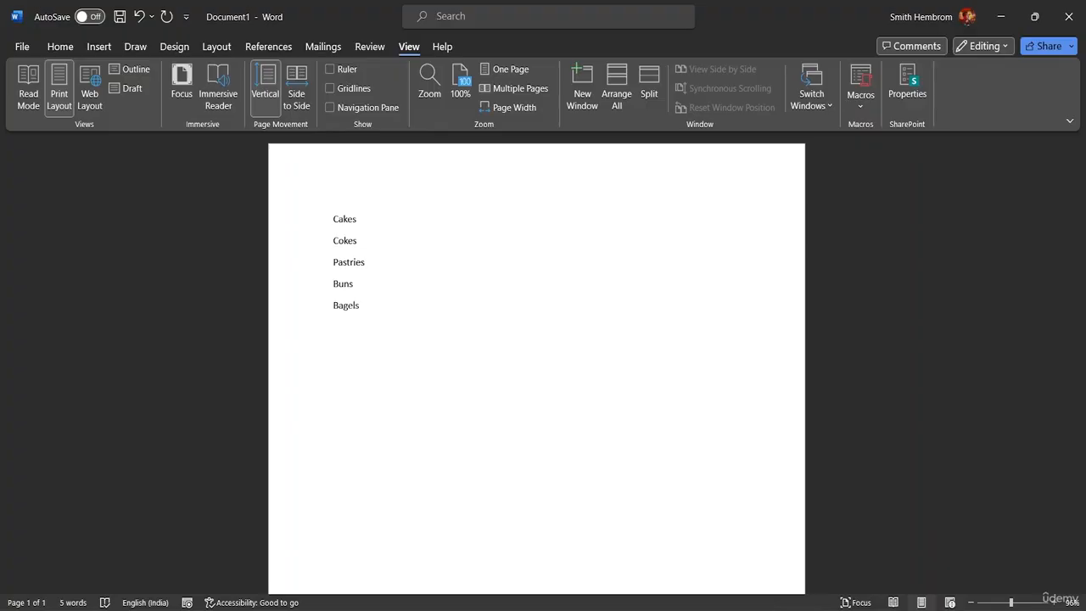
type("Coffe")
type("s")
key("BackSpace")
key("BackSpace")
type("e")
type("Te")
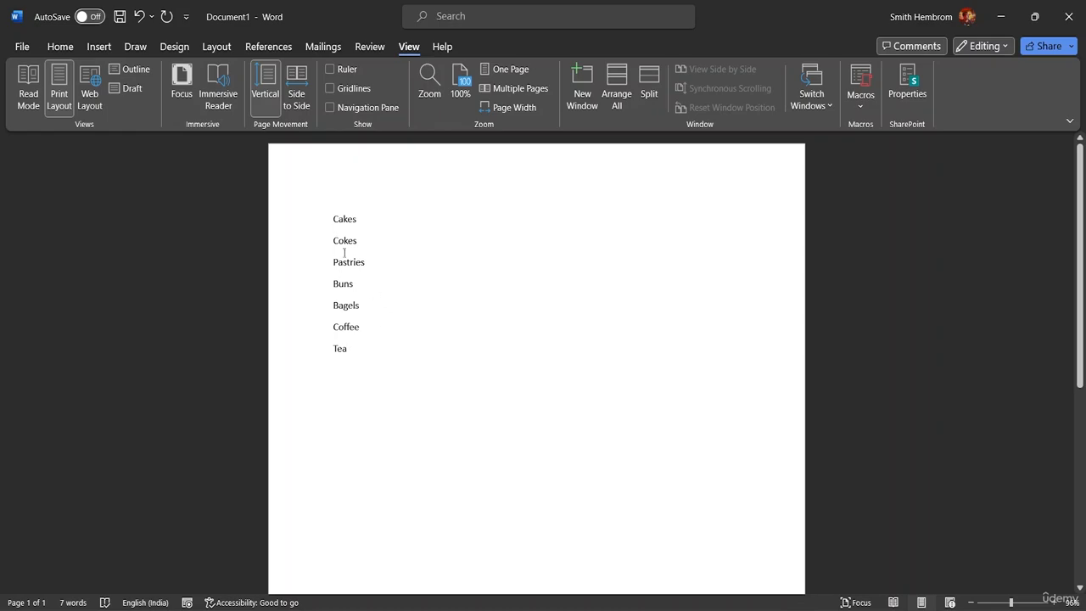
- Try enclosing Cakes in parentheses by hand, and remove the parentheses again
left_click(339, 222)
type("(")
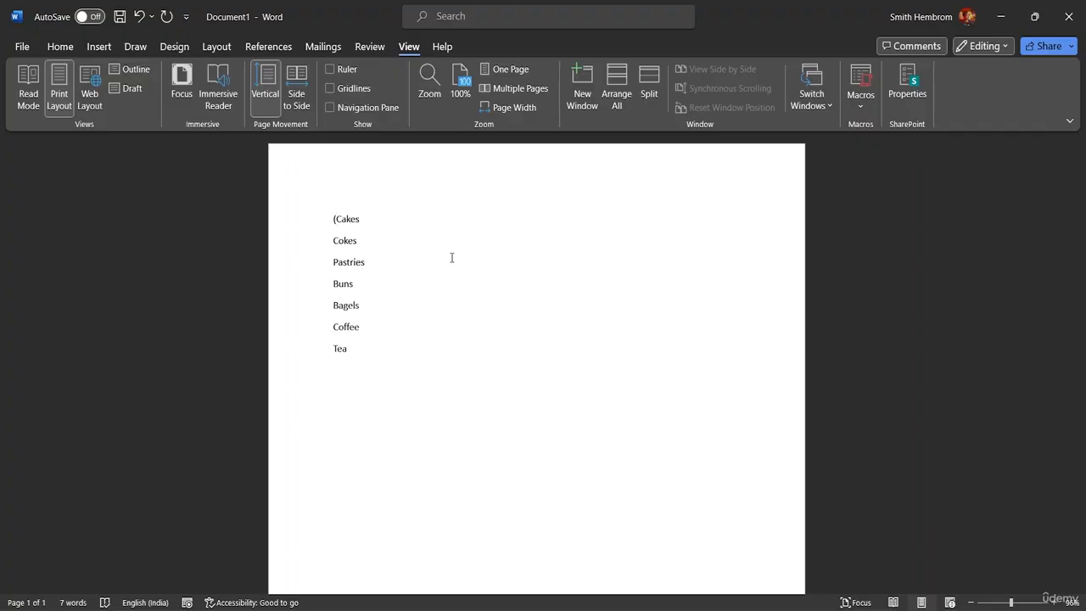
left_click(365, 212)
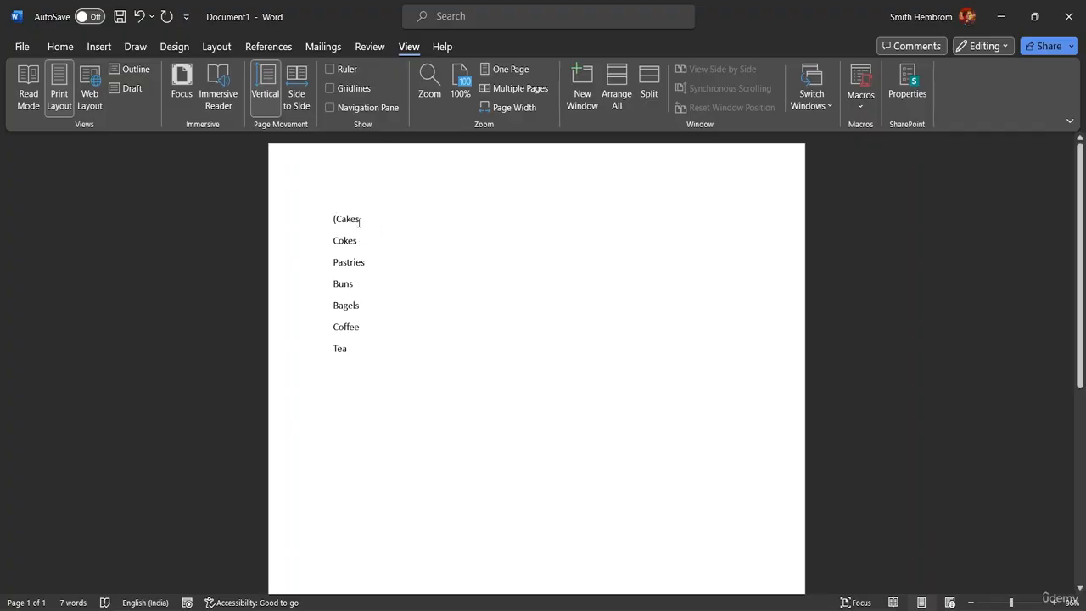
type(")")
key("BackSpace")
key("Home")
key("Delete")
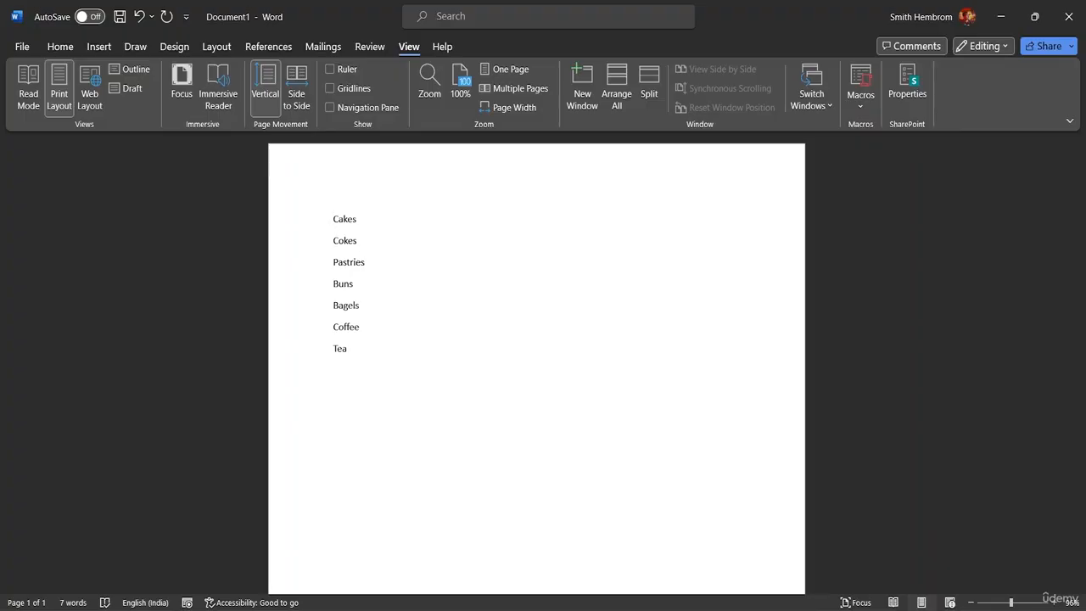
- Set up a new macro recording with the name Bracket
left_click(863, 103)
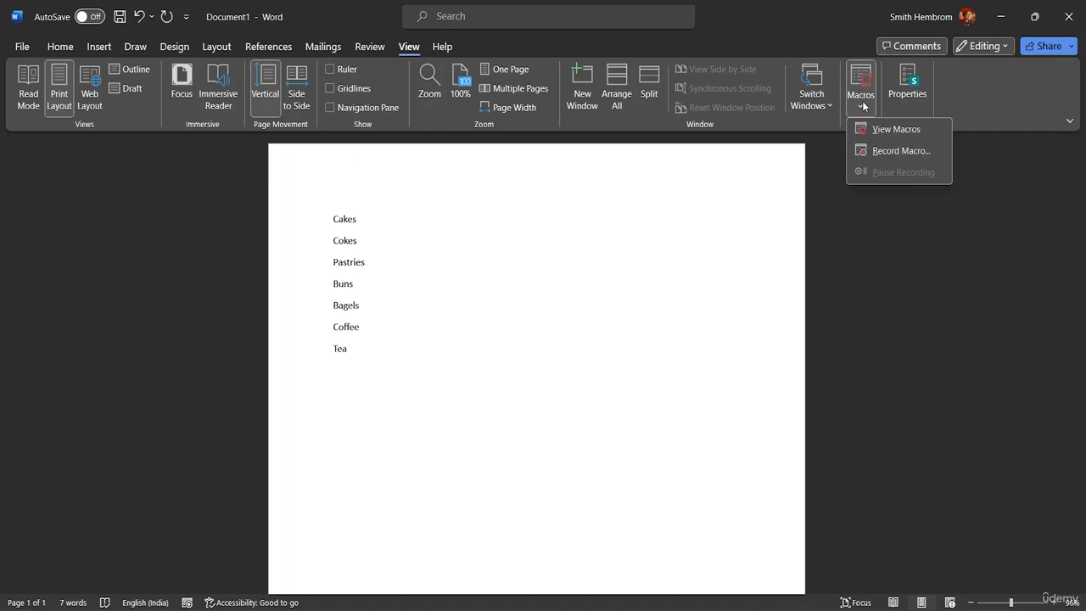
left_click(879, 150)
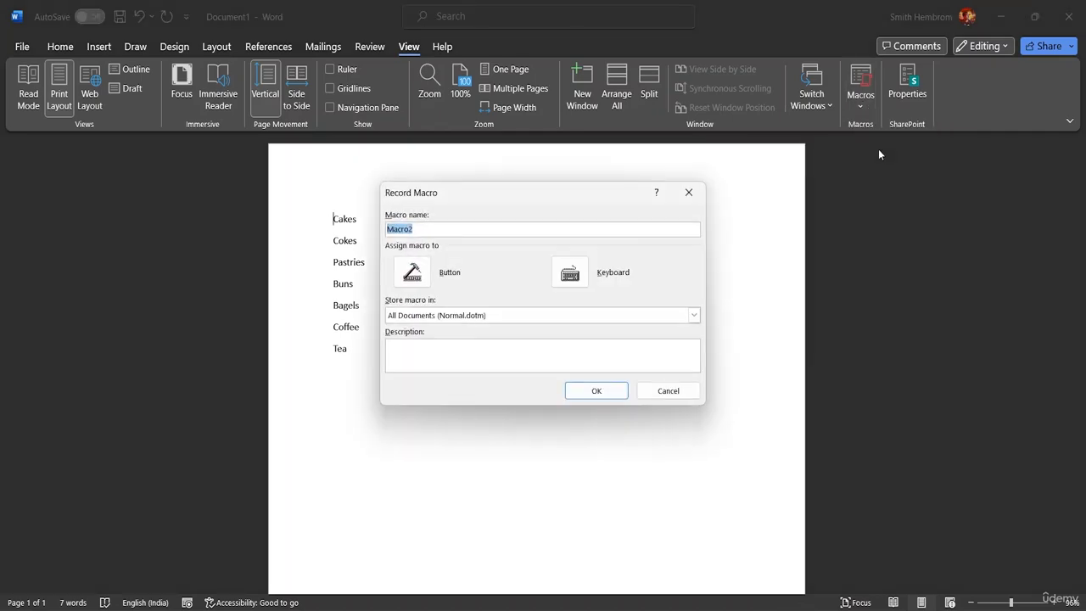
left_click(427, 229)
key("BackSpace")
key("BackSpace")
key("BackSpace")
key("BackSpace")
key("BackSpace")
key("BackSpace")
type("Bracket")
- Assign the keyboard shortcut Ctrl+Shift+B to the Bracket macro and start recording
left_click(570, 272)
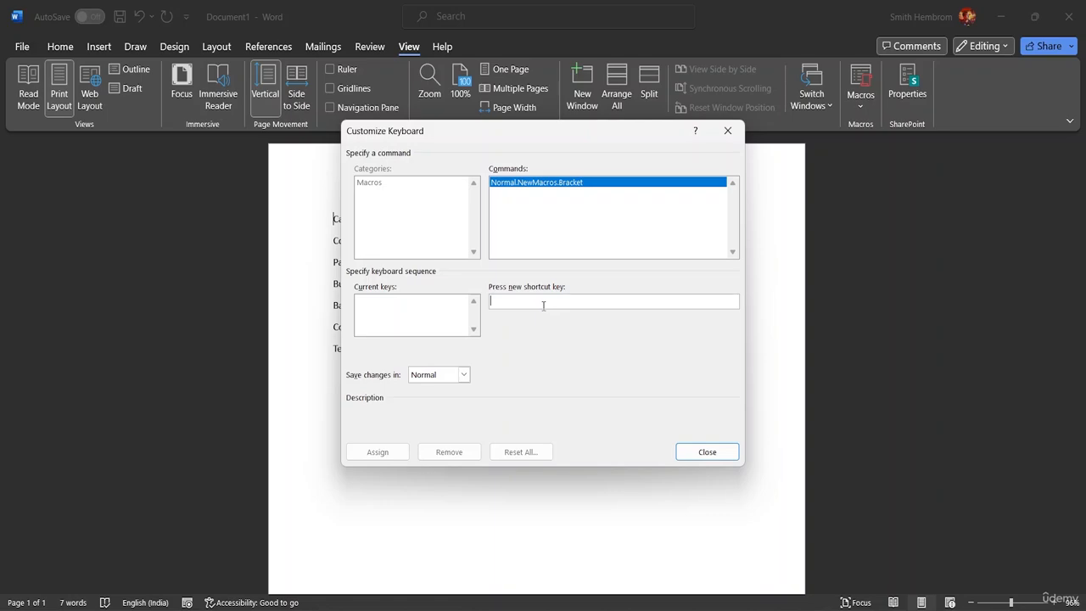
key("ctrl+shift+b")
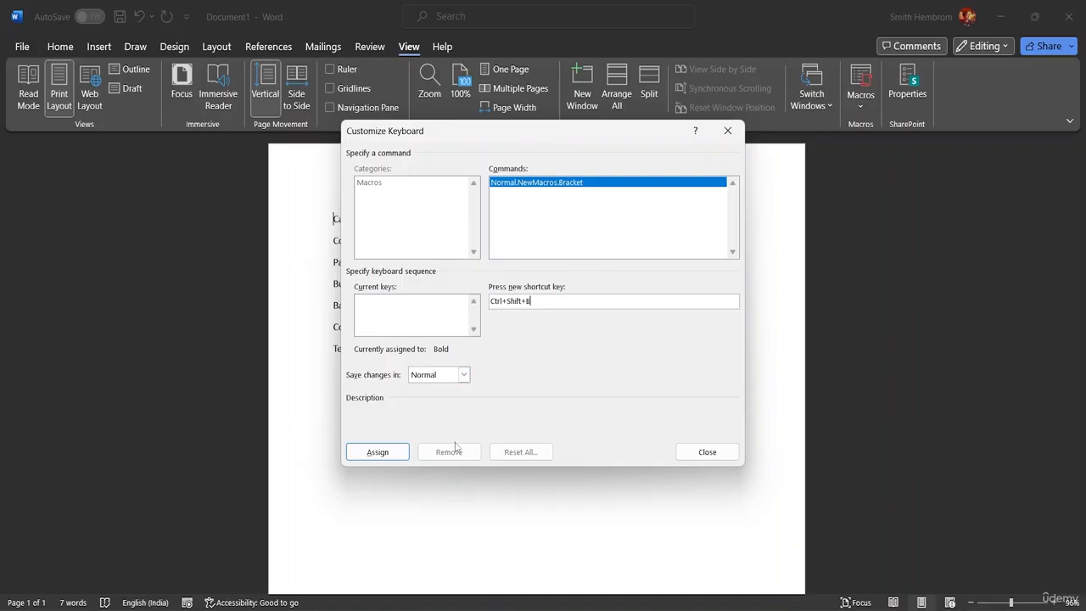
left_click(377, 453)
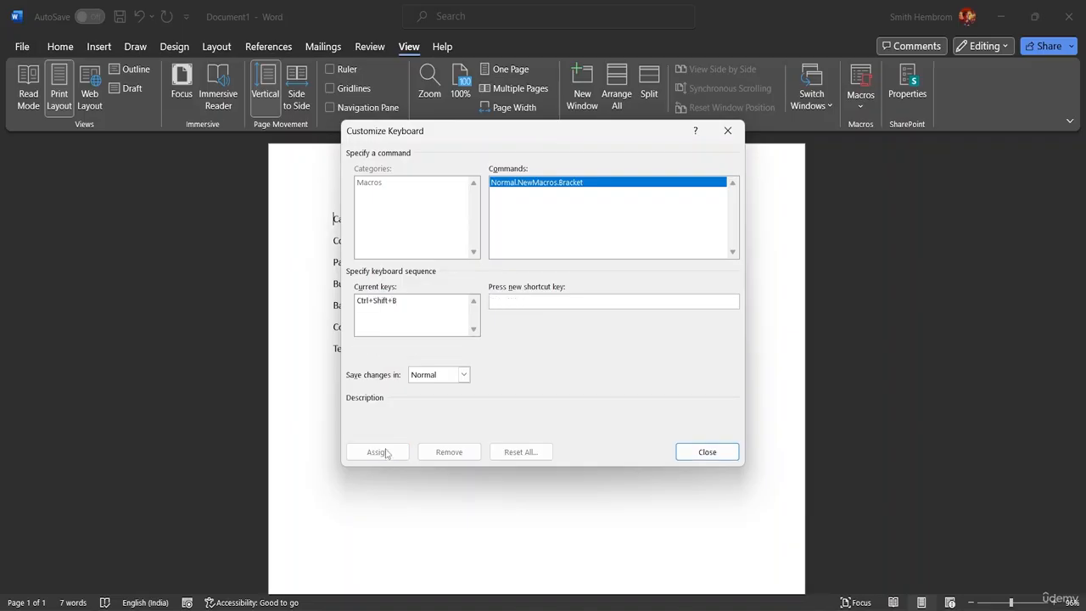
left_click(698, 451)
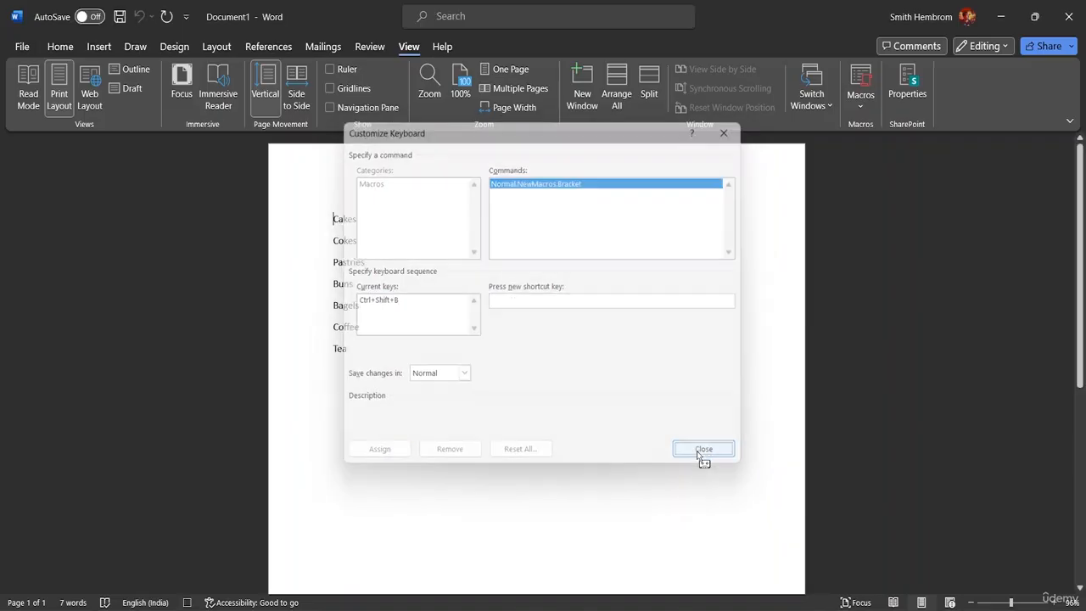
- Record enclosing Cakes in spaced parentheses followed by three dots, and stop the macro recording
left_click(334, 220)
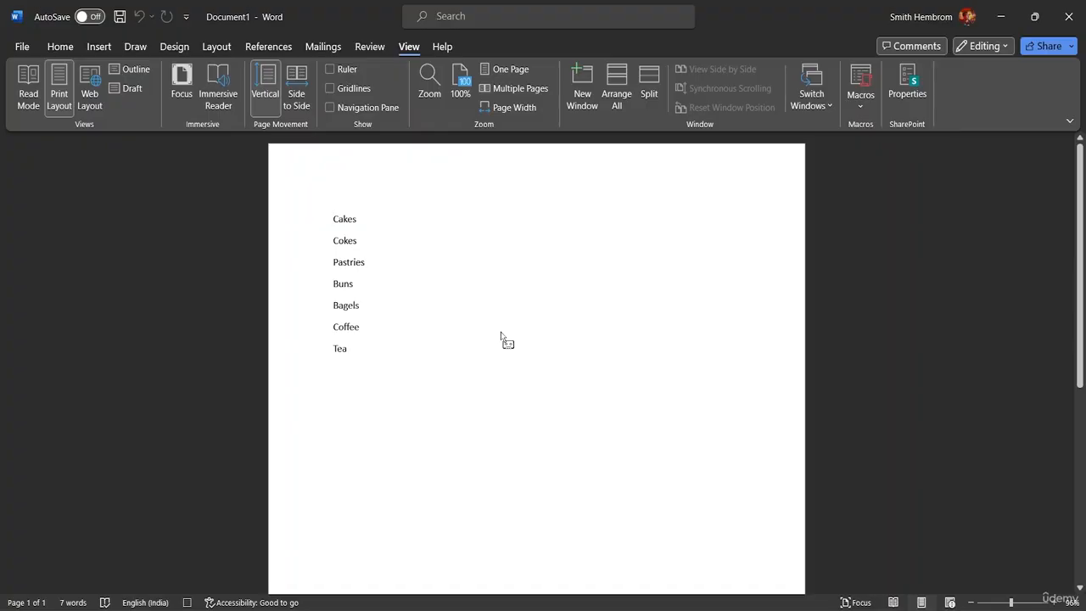
type("(")
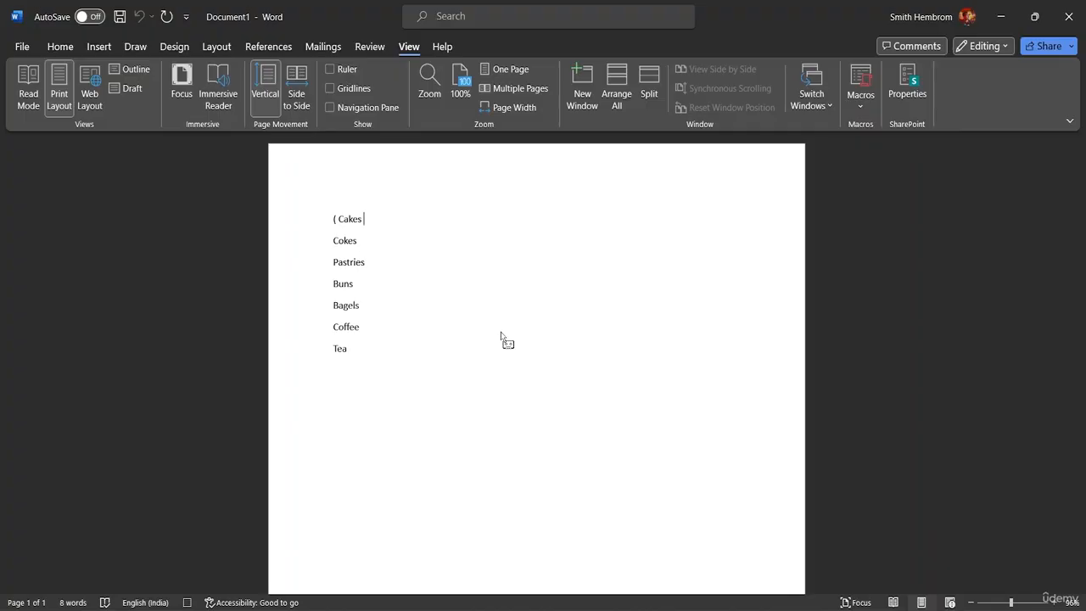
type(")")
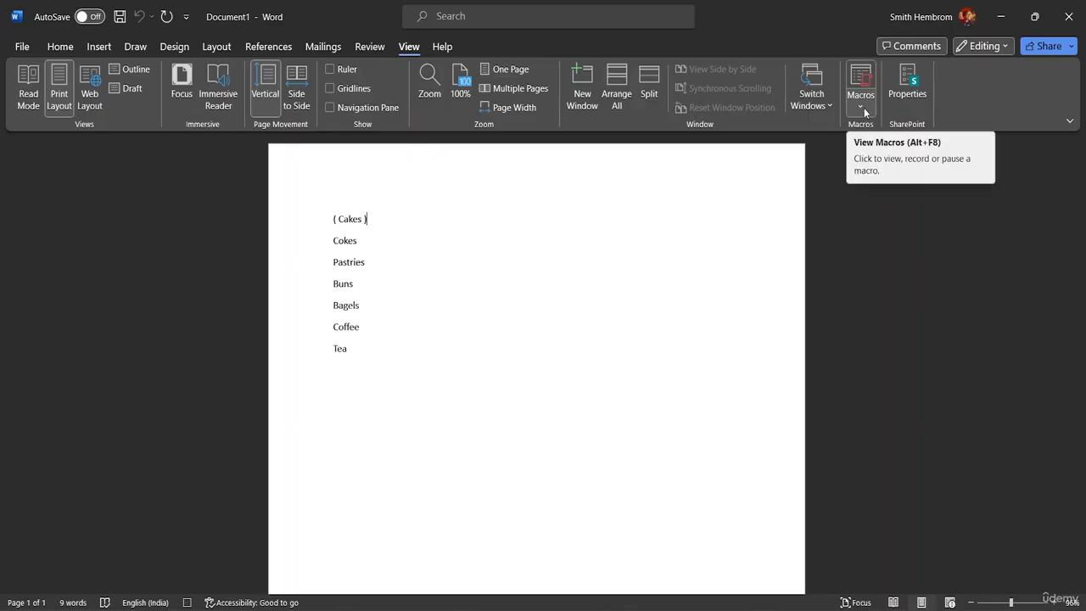
left_click(861, 105)
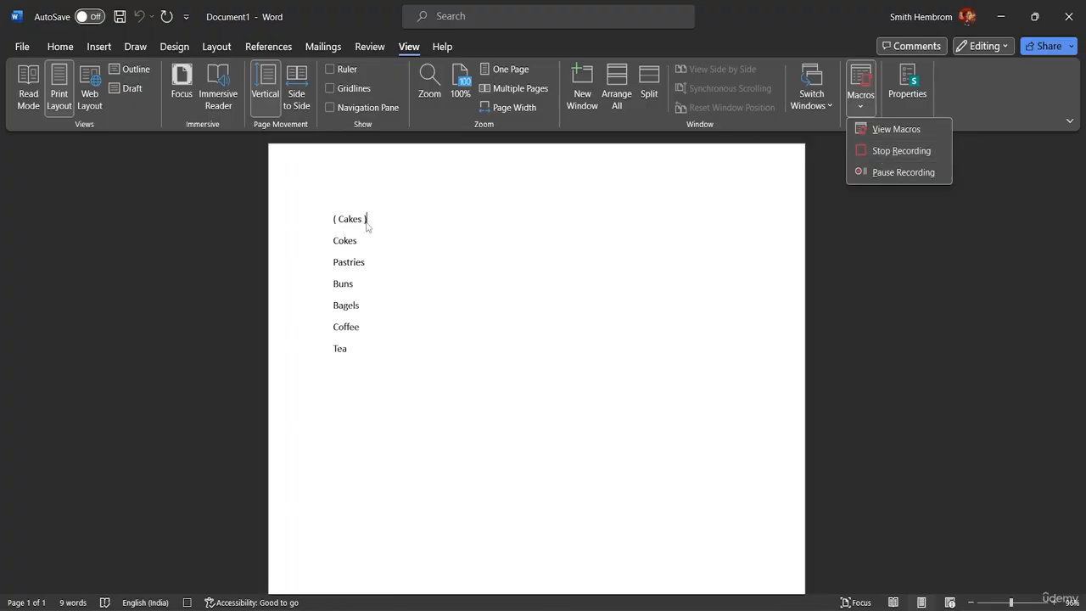
left_click(912, 279)
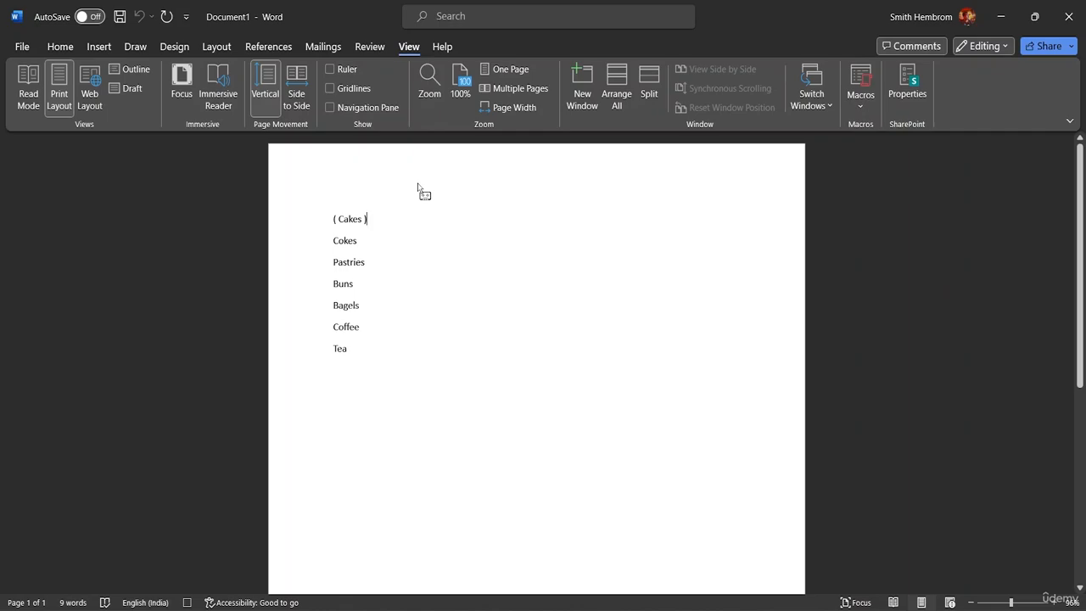
type("...")
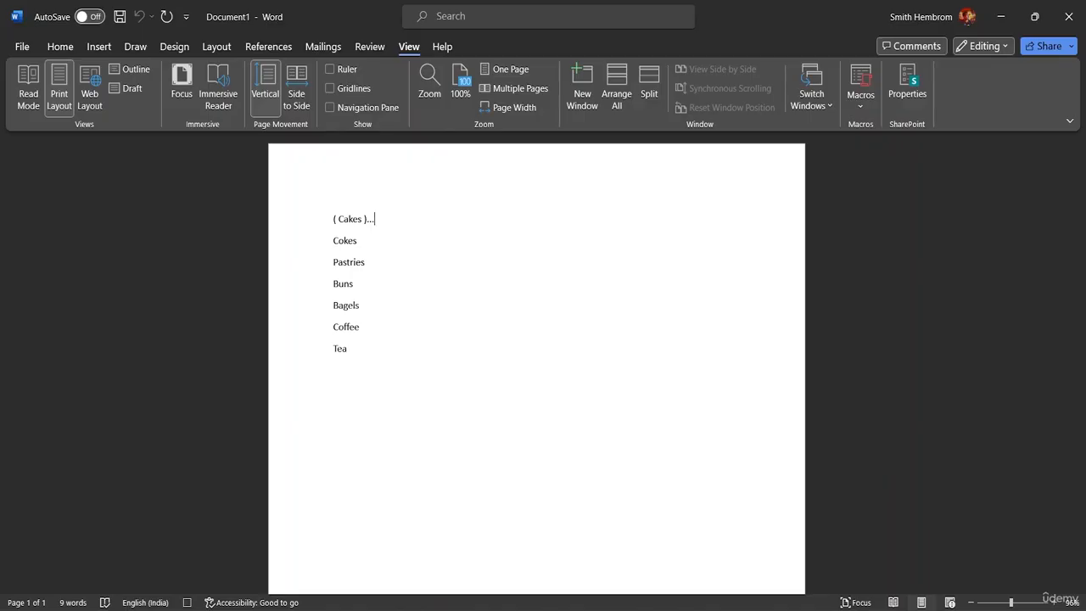
left_click(860, 102)
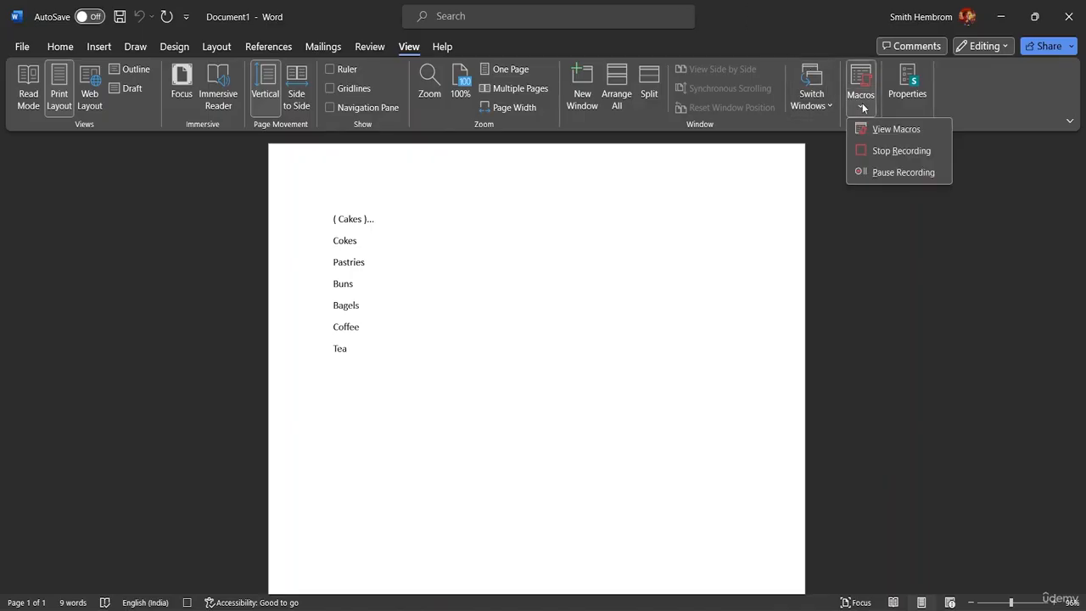
left_click(857, 151)
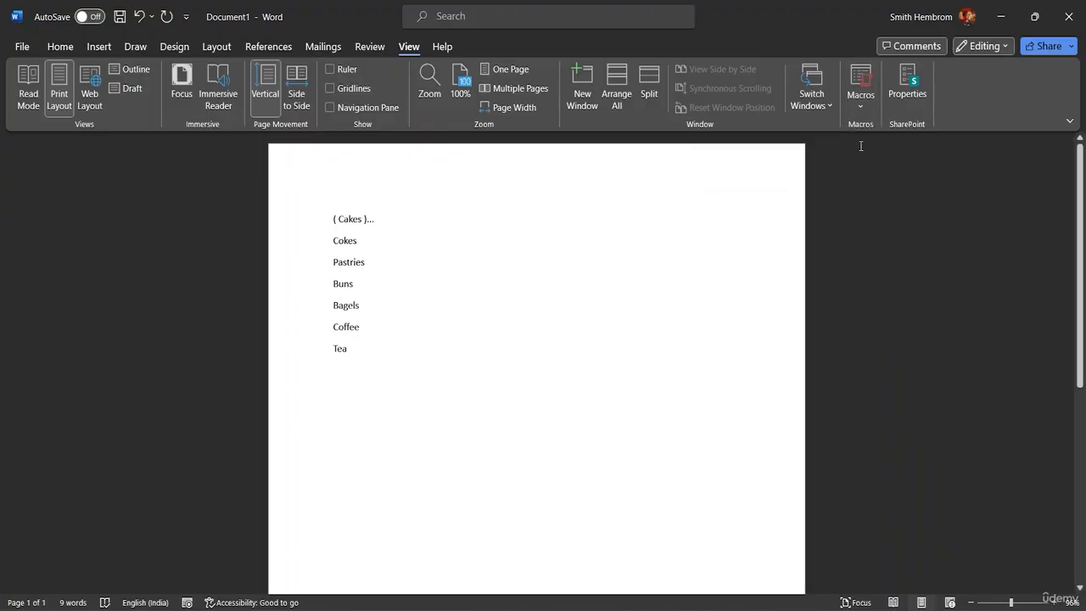
- Run the Bracket macro from the start of the Cokes line, and undo the extra run made after it
left_click(333, 241)
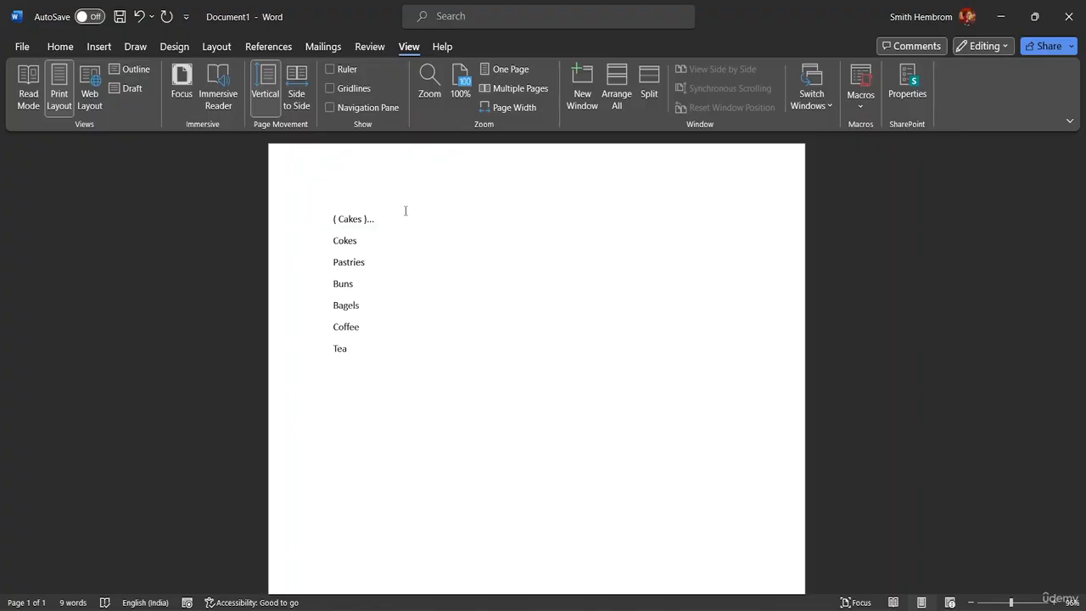
key("ctrl+shift+m")
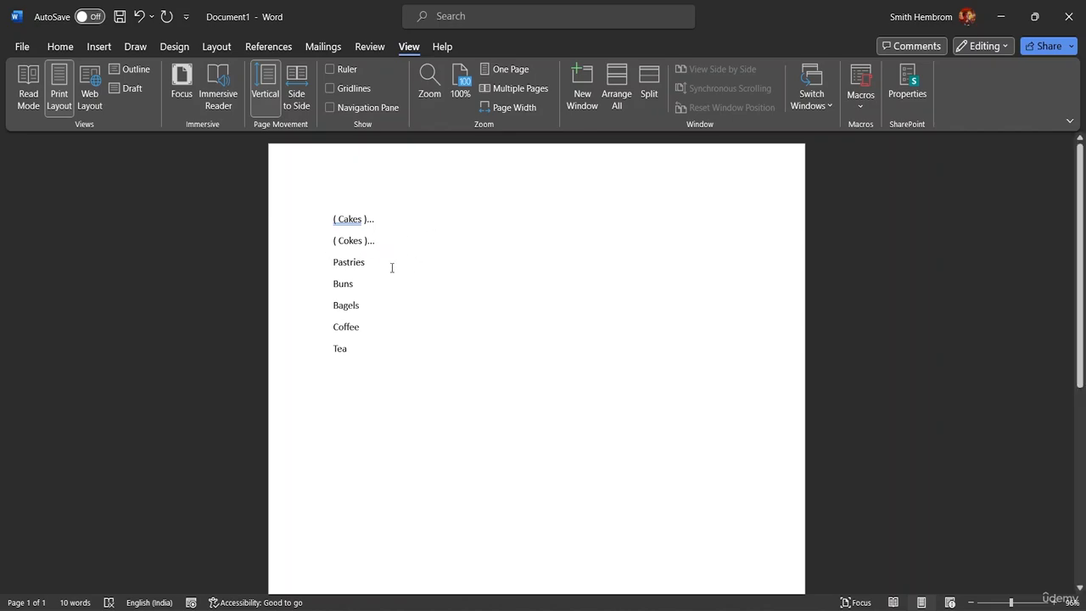
key("ctrl+shift+m")
key("ctrl+z")
key("ctrl+z")
- Run the Bracket macro from the start of the Buns line, and delete the closing characters and line break before Bagels
left_click(332, 282)
key("ctrl+m")
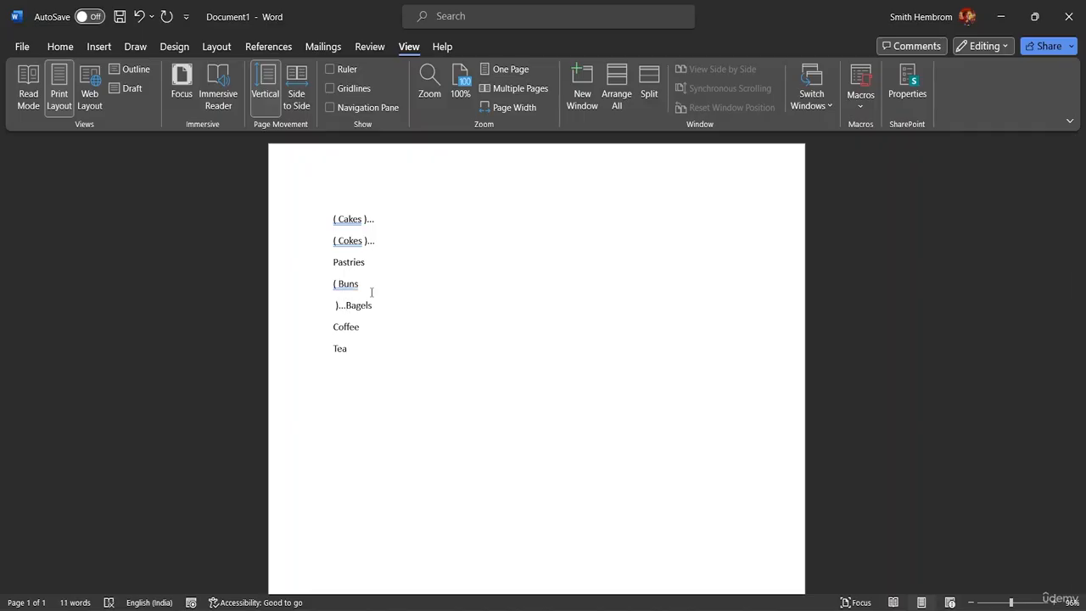
key("BackSpace")
key("BackSpace")
key("BackSpace")
key("BackSpace")
key("BackSpace")
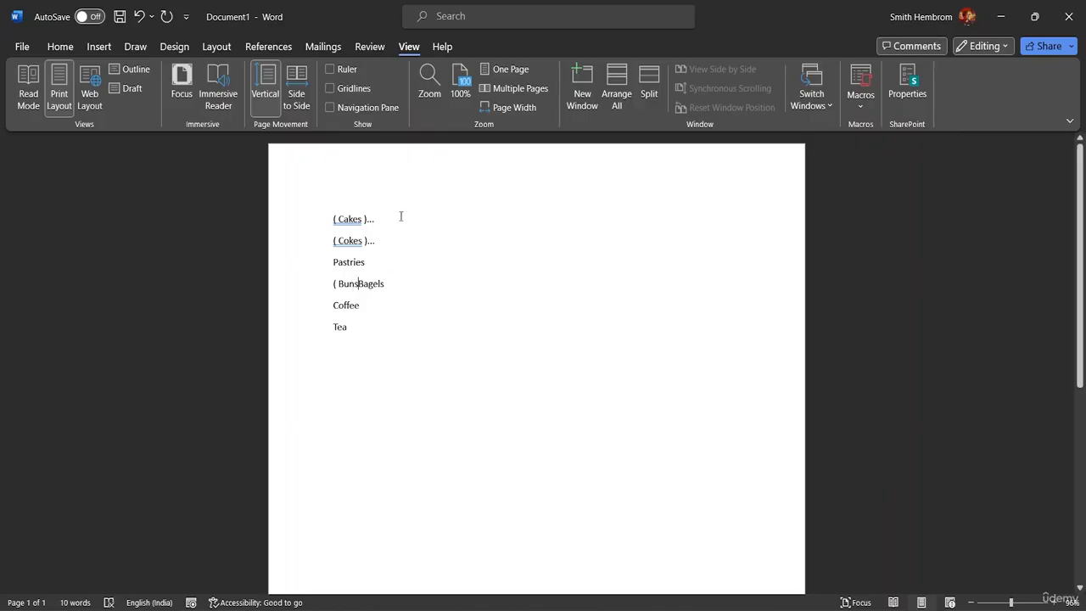
- Delete the word Pastries from the third line
left_click(394, 269)
key("BackSpace")
key("BackSpace")
key("BackSpace")
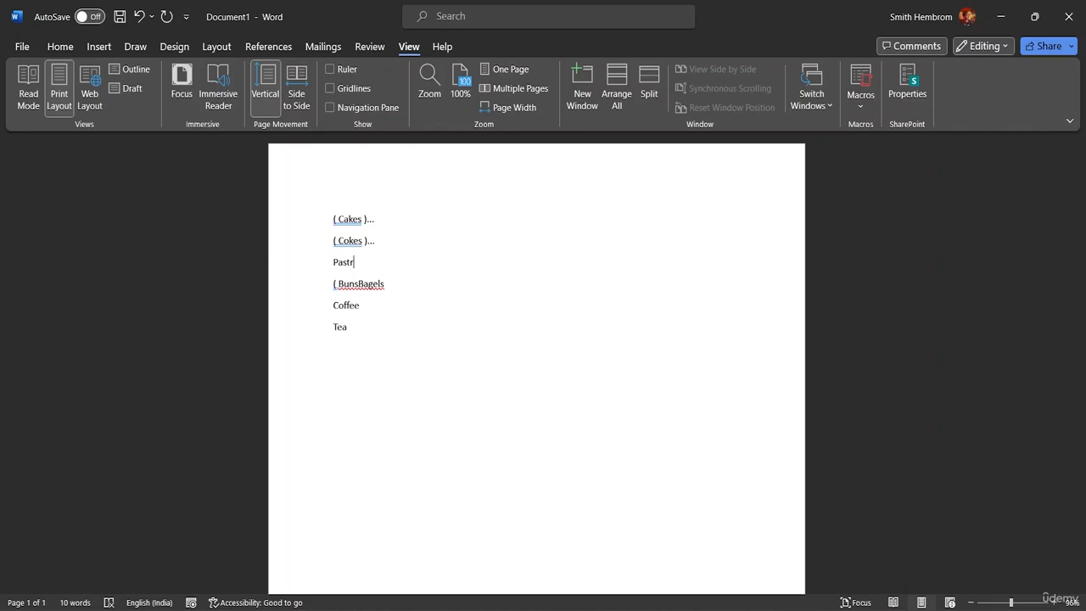
key("BackSpace")
key("BackSpace")
key("BackSpace")
key("BackSpace")
key("BackSpace")
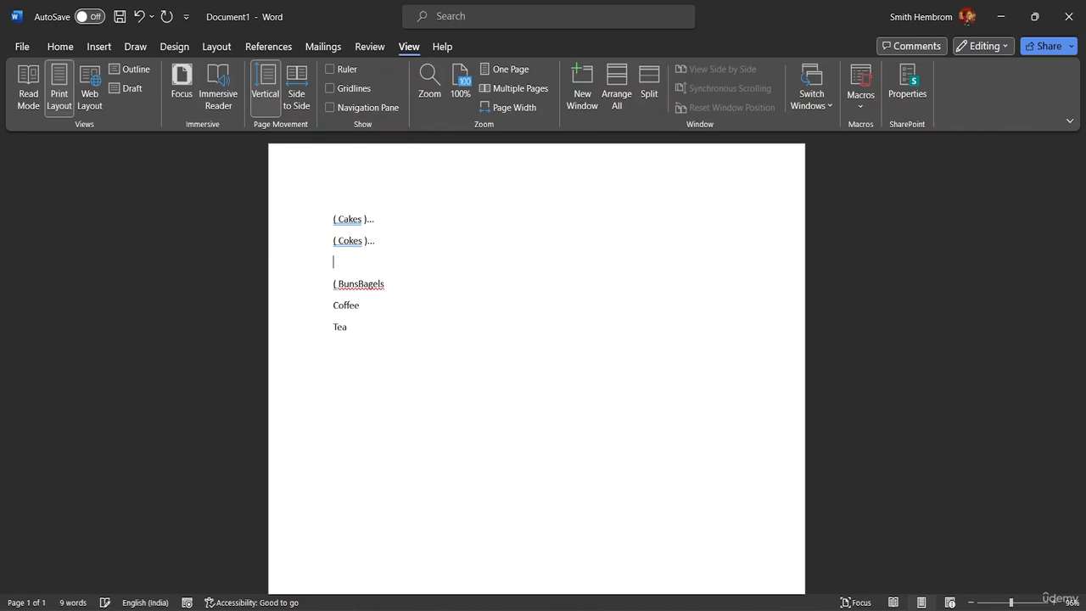
- Delete the remaining text below the third line, including Tea, Coffee, Bagels and Buns
left_click(354, 327)
key("BackSpace")
key("BackSpace")
key("BackSpace")
key("BackSpace")
key("BackSpace")
key("BackSpace")
key("BackSpace")
key("BackSpace")
key("BackSpace")
key("BackSpace")
key("BackSpace")
key("BackSpace")
key("BackSpace")
key("BackSpace")
key("BackSpace")
key("BackSpace")
key("BackSpace")
key("BackSpace")
key("BackSpace")
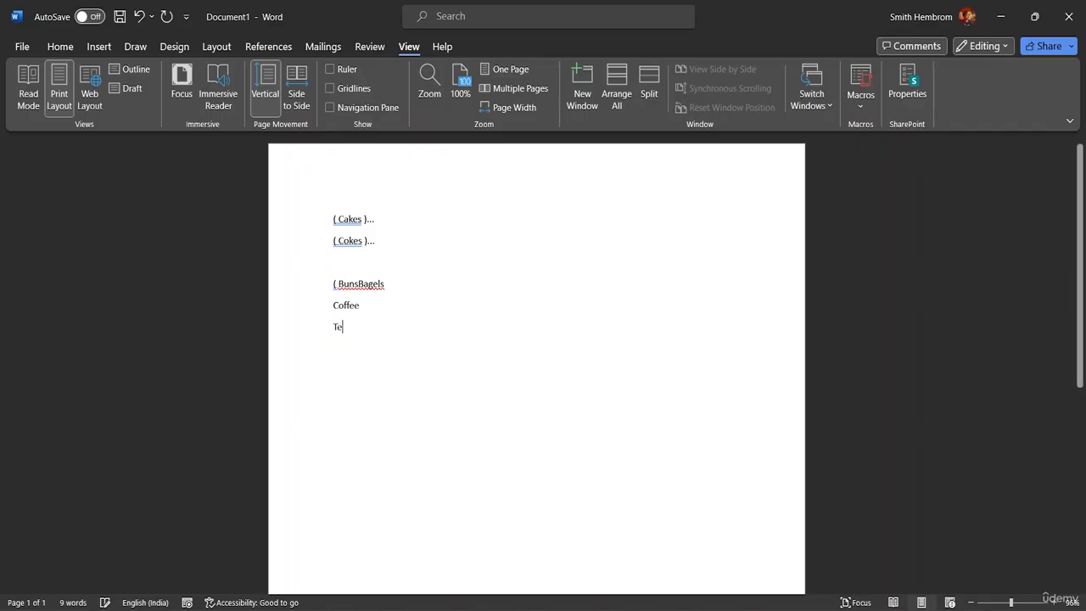
key("BackSpace")
key("BackSpace")
key("BackSpace")
key("BackSpace")
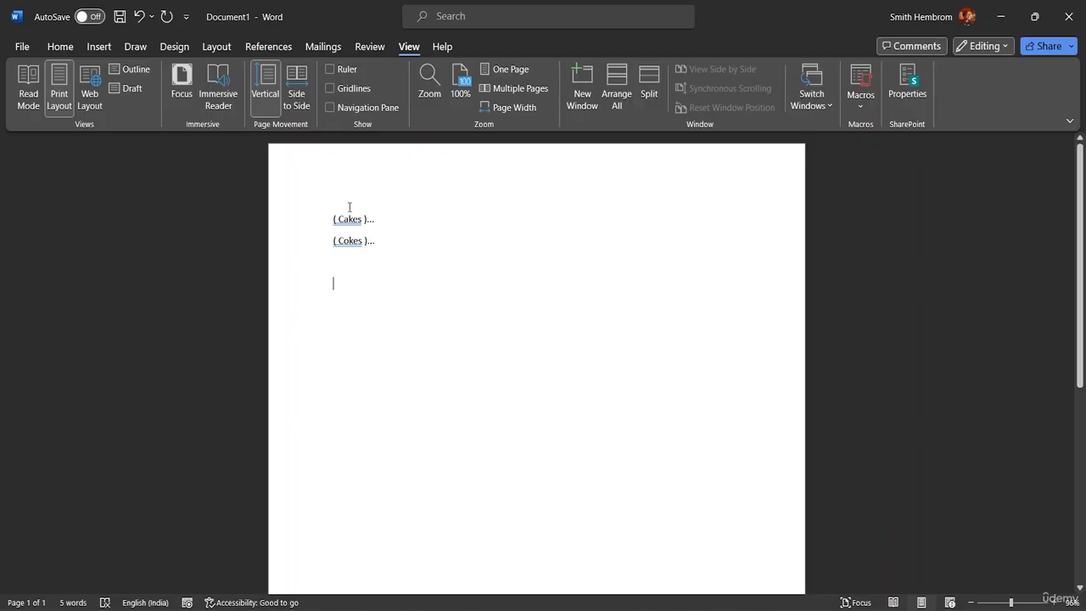
- Add the word Runaway on a new line directly below the Cokes line
left_click(381, 241)
key("Return")
type("R")
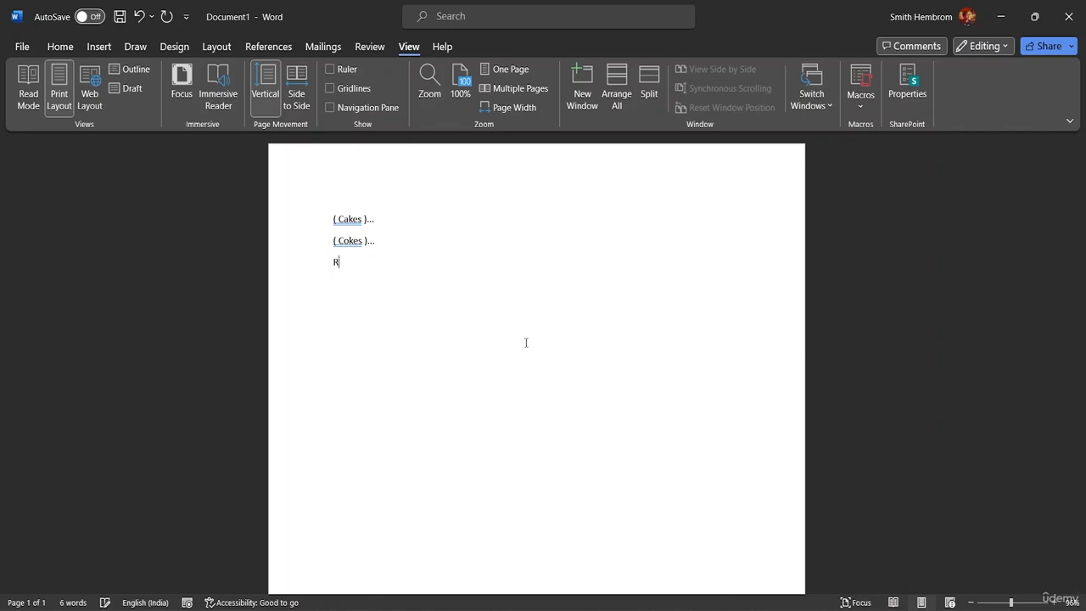
type("unaway")
- Start recording Macro2 from the beginning of the Runaway line, with Ctrl+Shift+A assigned as its keyboard shortcut
left_click(334, 270)
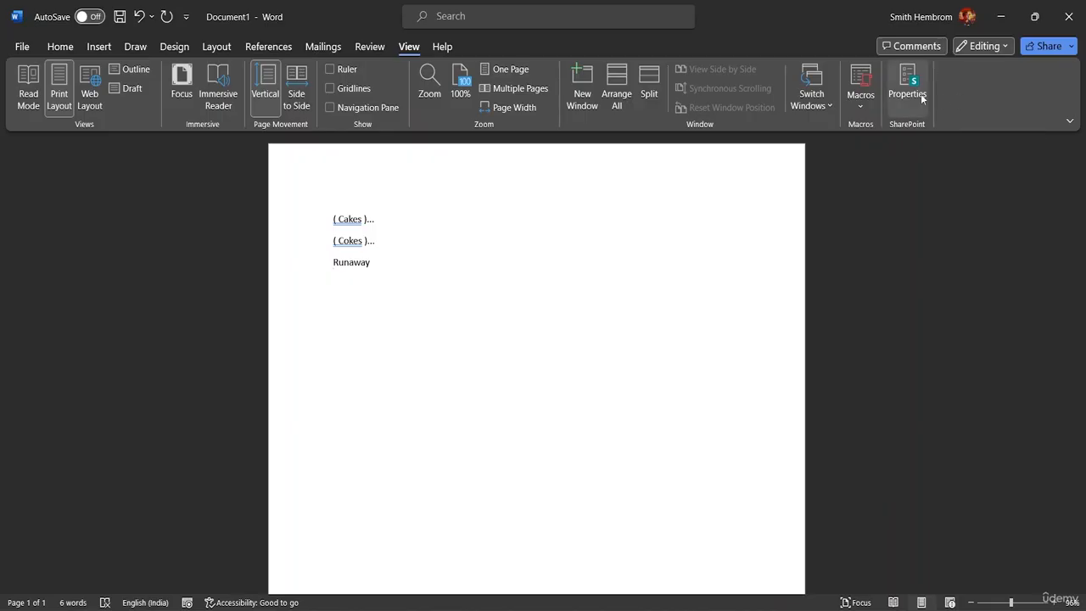
left_click(864, 106)
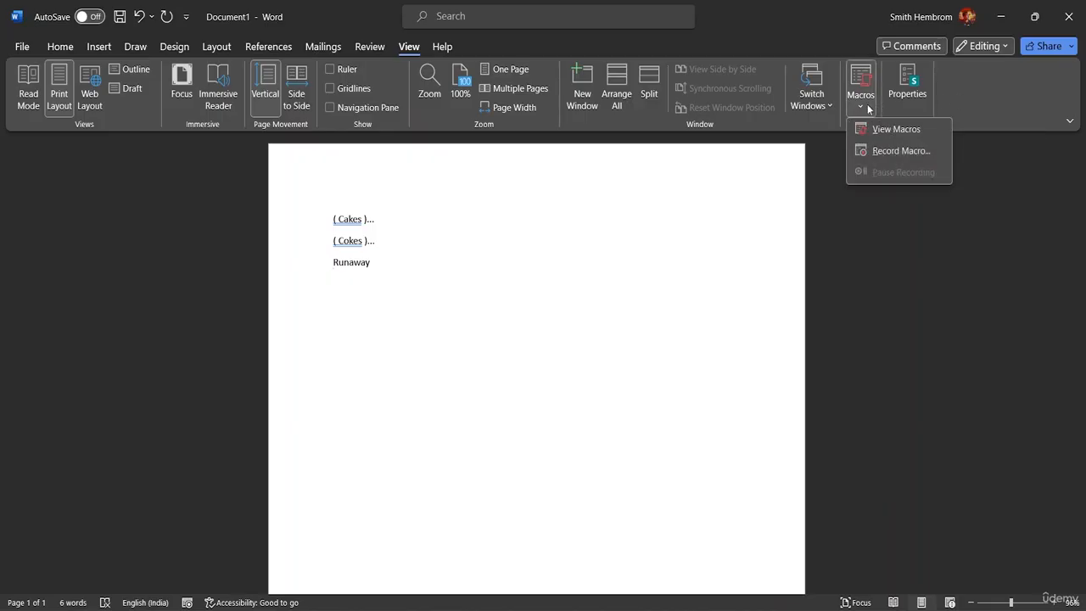
left_click(898, 151)
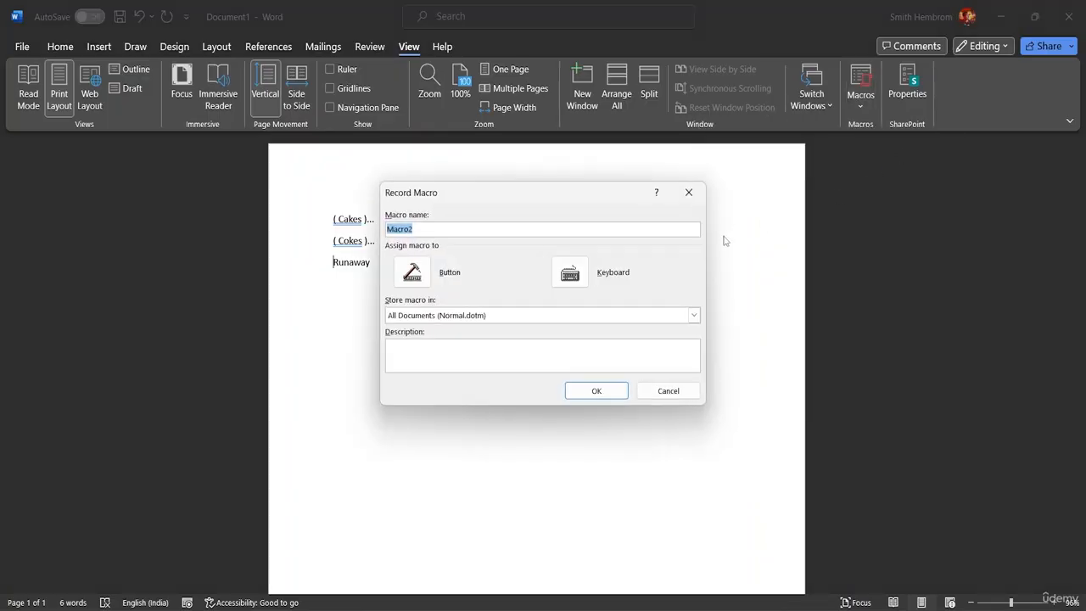
left_click(569, 273)
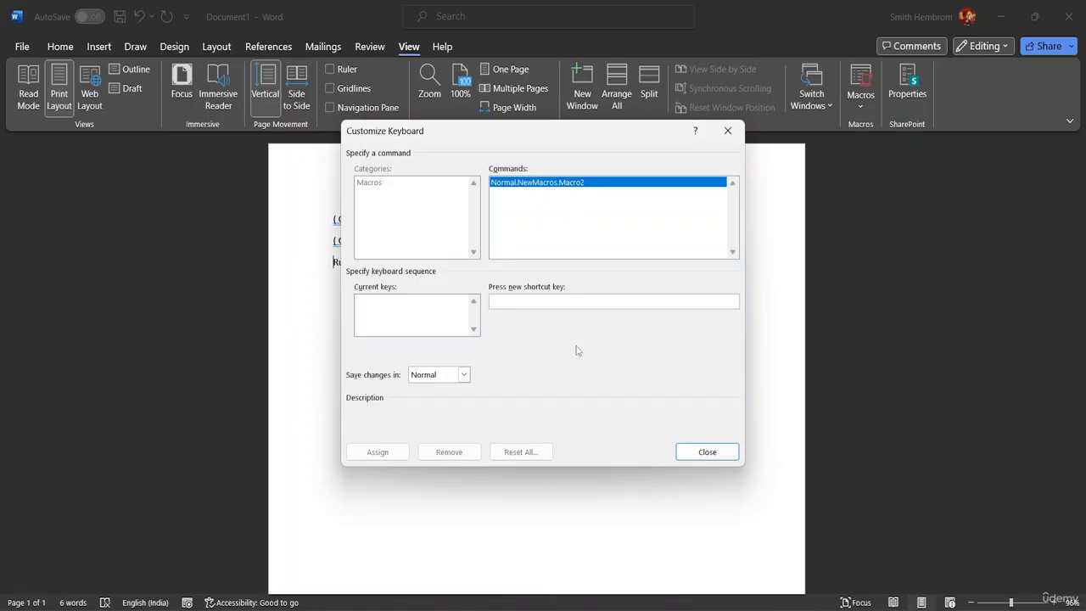
key("ctrl+shift+a")
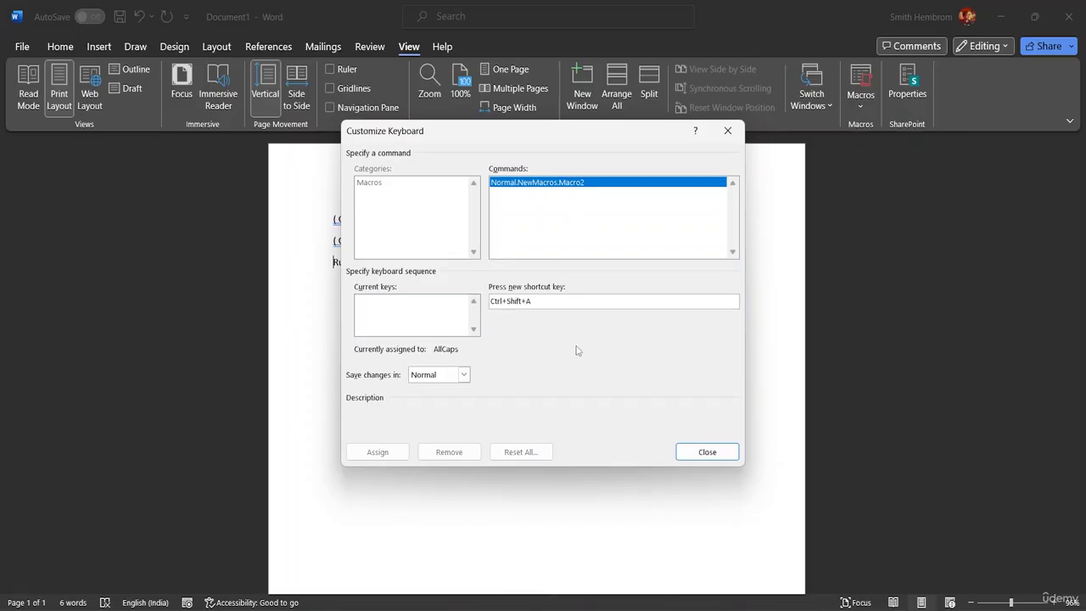
left_click(378, 452)
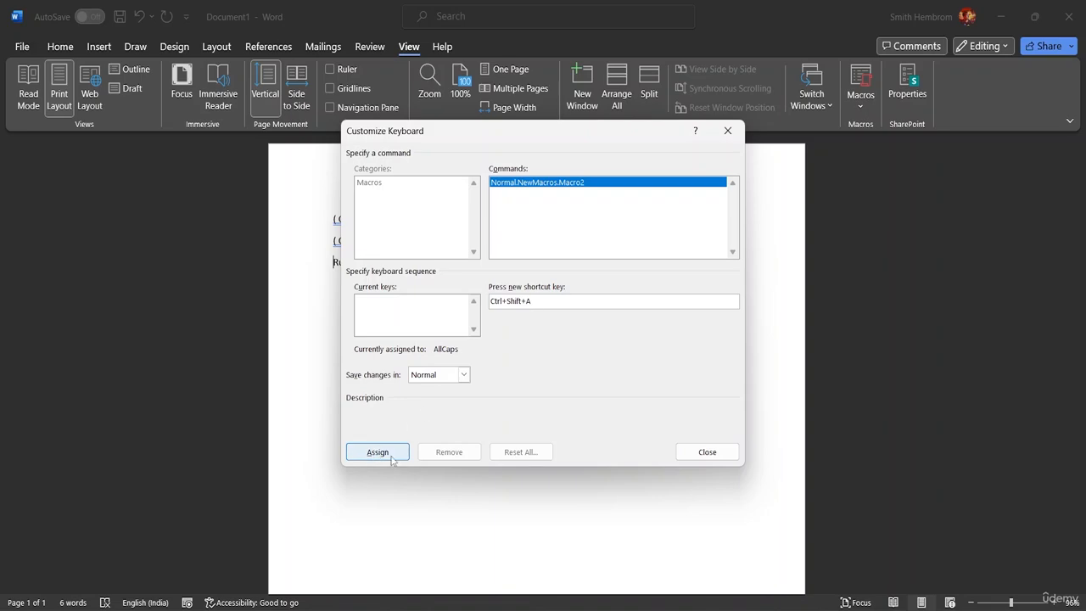
left_click(688, 452)
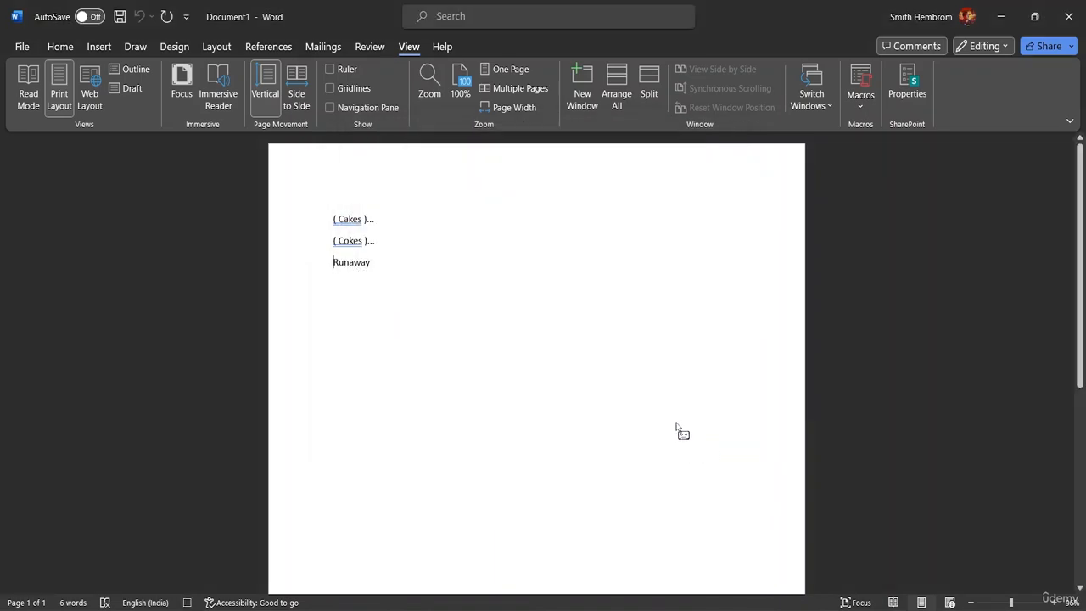
- Enclose Runaway in parentheses followed by three dots, and stop recording the macro
type("(")
key("End")
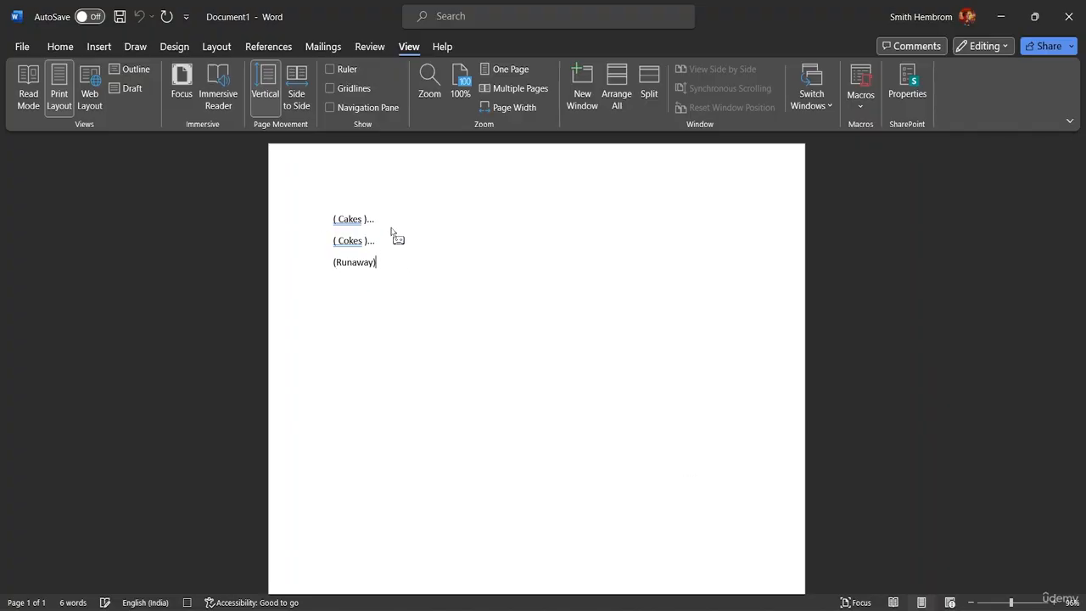
type(")...")
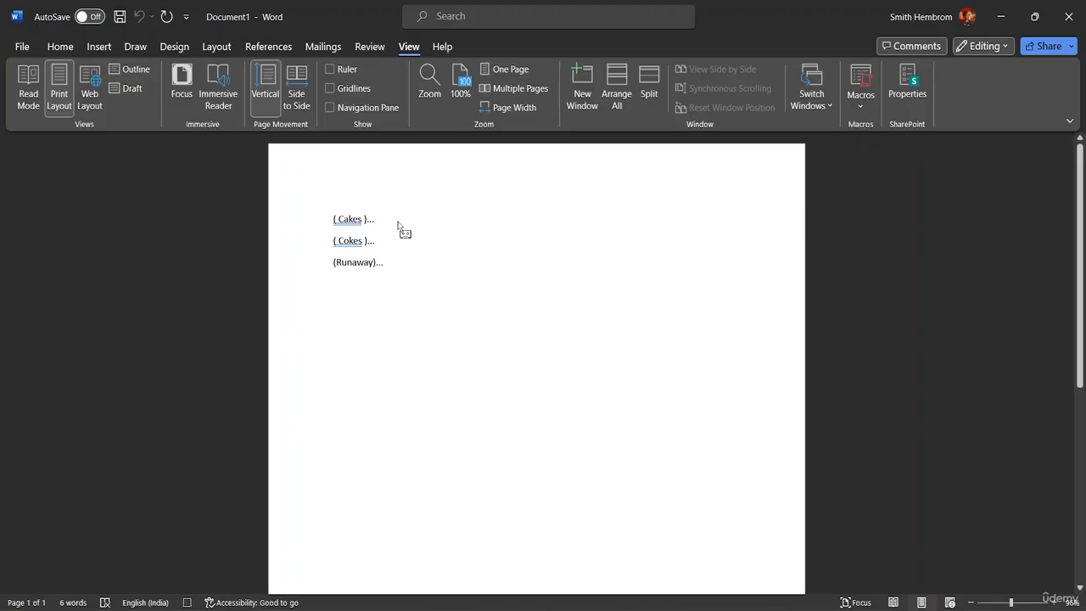
left_click(859, 106)
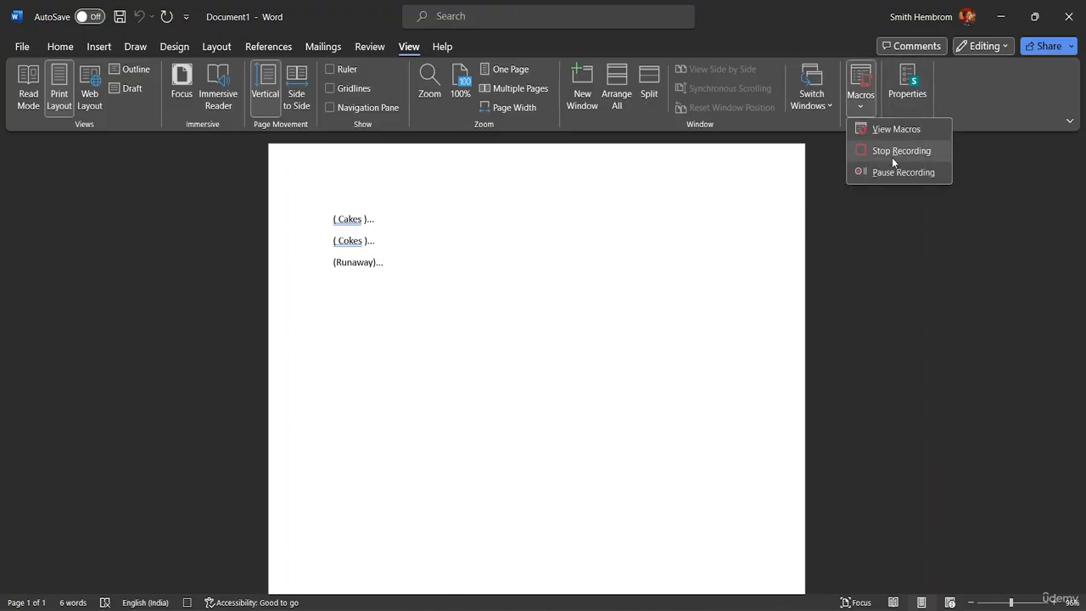
left_click(898, 151)
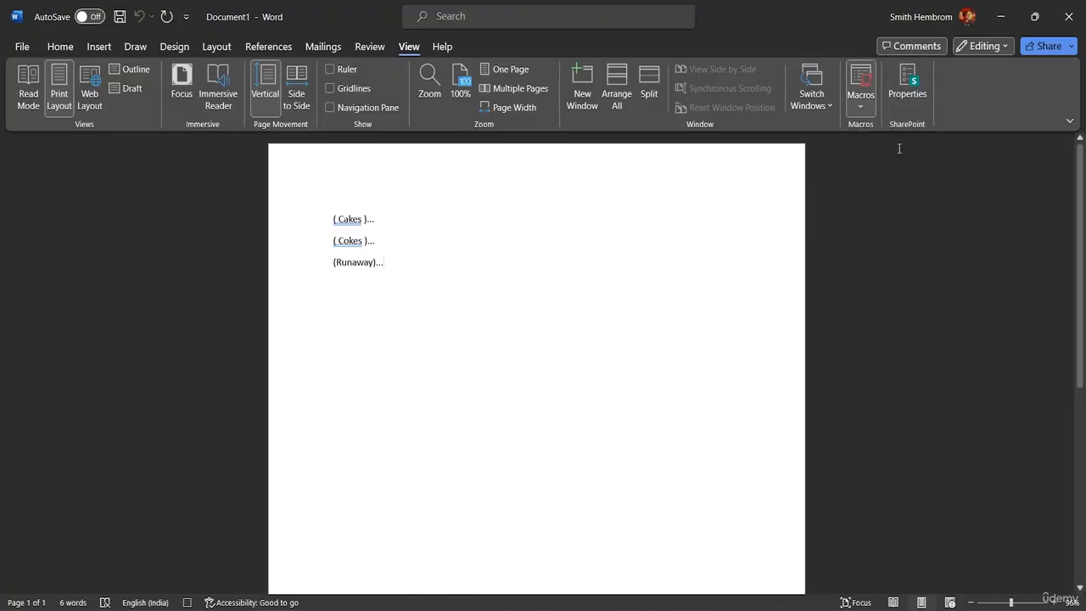
- Enter the word Random on the line below Runaway and try the new macro on it
left_click(339, 291)
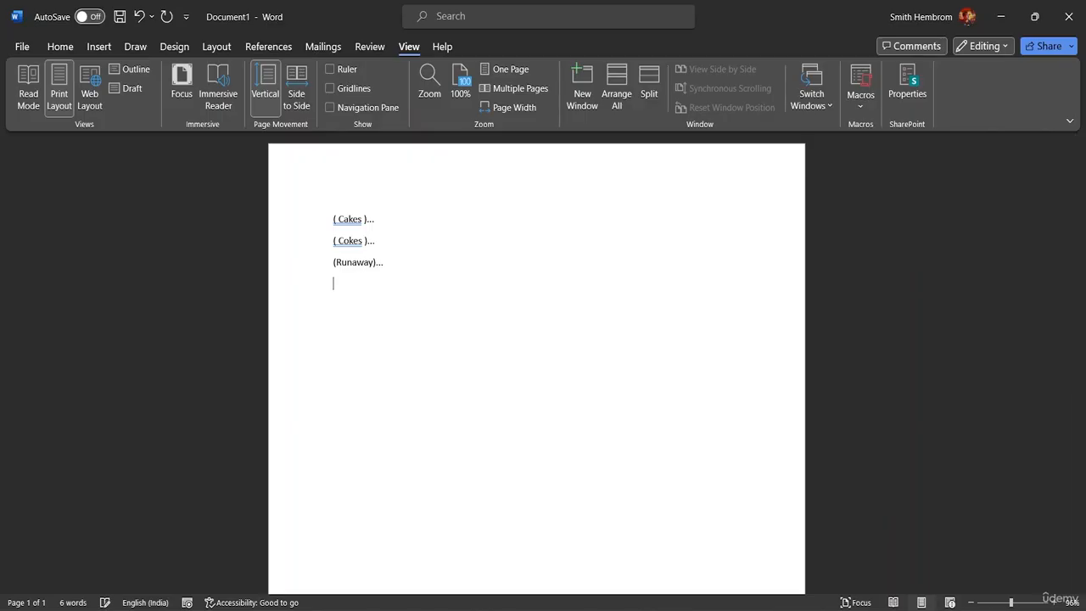
type("Randow")
key("BackSpace")
type("n")
key("BackSpace")
type("m")
type("()...")
- Undo the macro test and the entry of Random on the fourth line
key("ctrl+z")
key("ctrl+z")
key("ctrl+z")
key("ctrl+z")
key("ctrl+z")
key("ctrl+z")
key("ctrl+z")
- Delete the Bracket macro from the list of macros
left_click(868, 107)
left_click(888, 131)
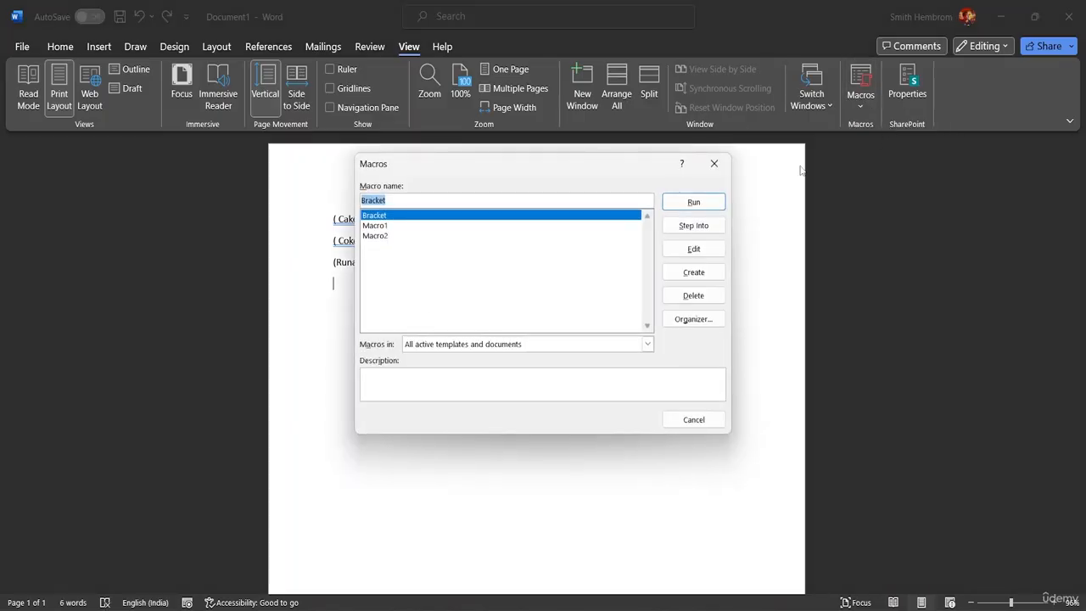
left_click(382, 236)
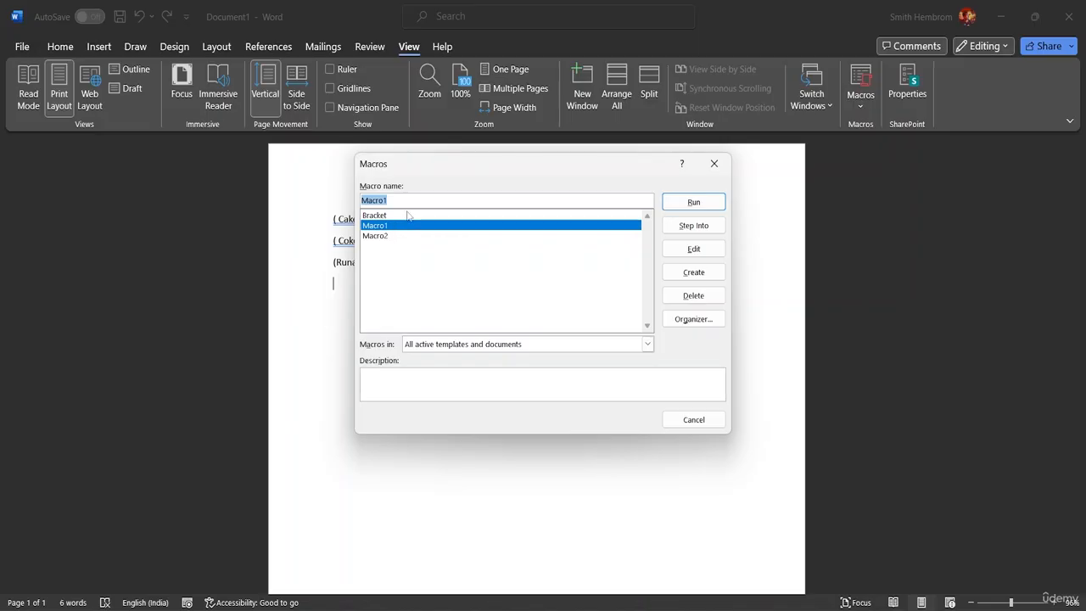
left_click(410, 216)
left_click(693, 295)
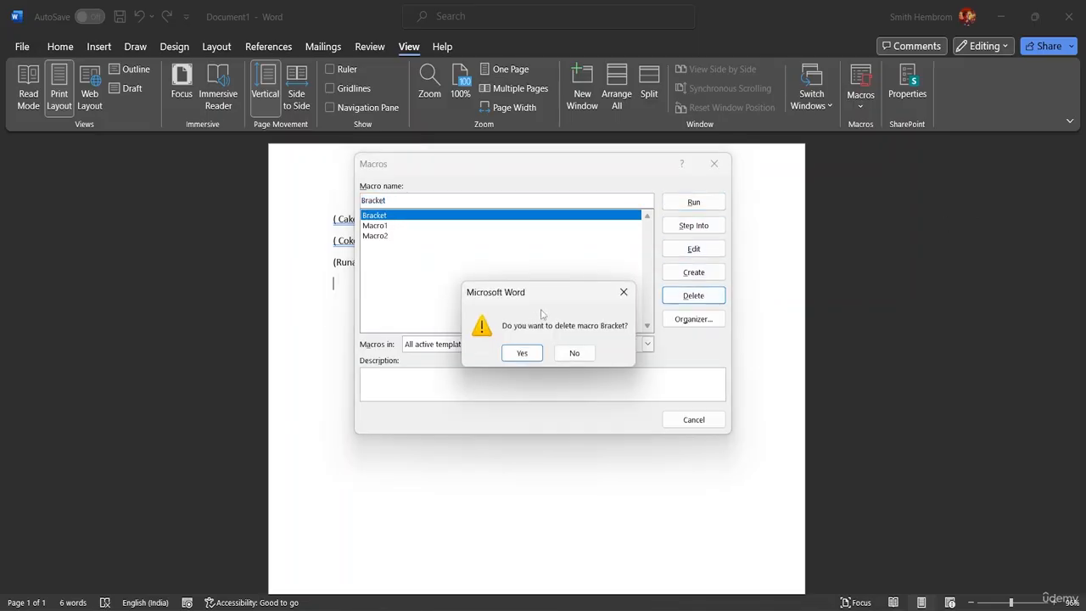
left_click(523, 353)
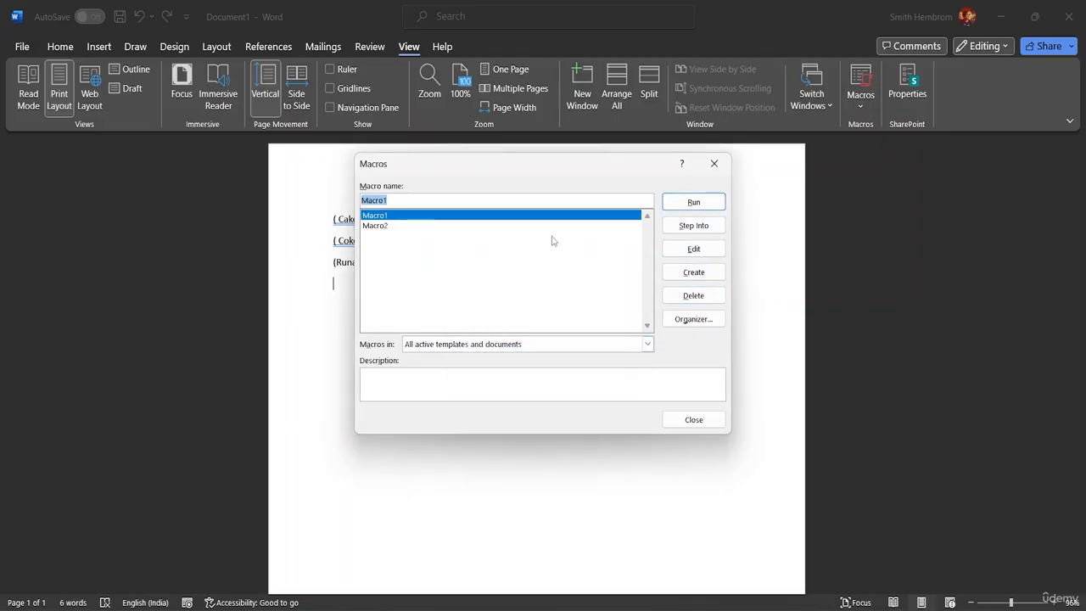
- Delete the remaining macros Macro1 and Macro2, and close the macro list
left_click(694, 295)
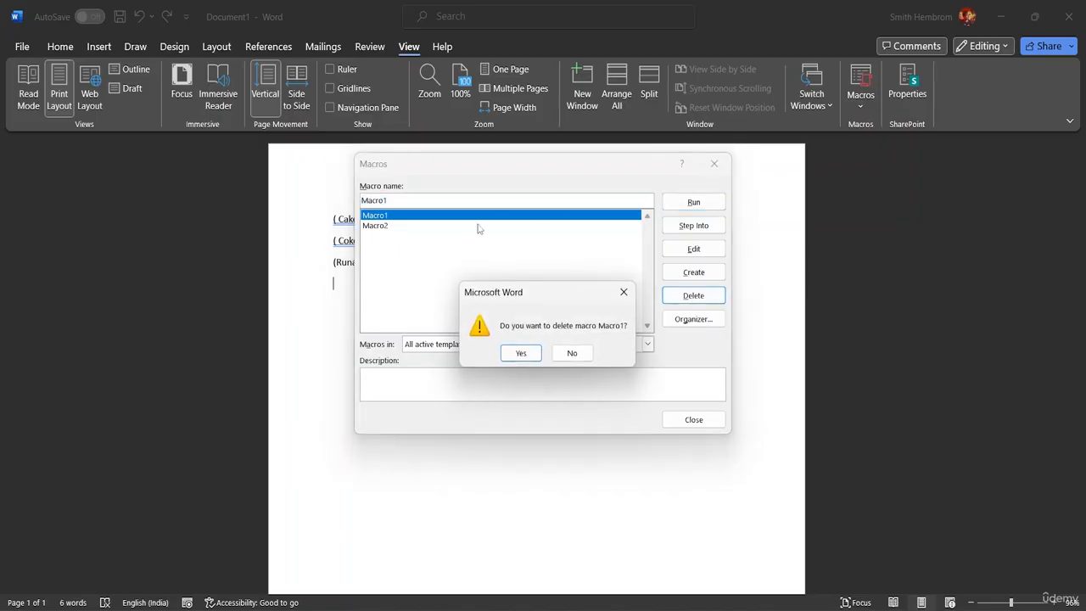
left_click(523, 353)
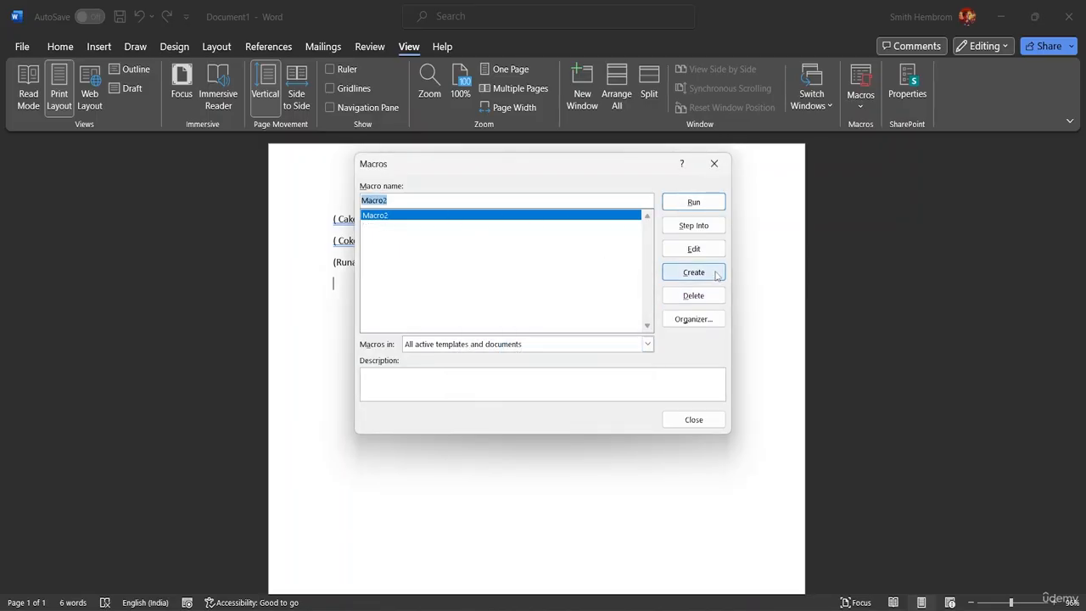
left_click(693, 296)
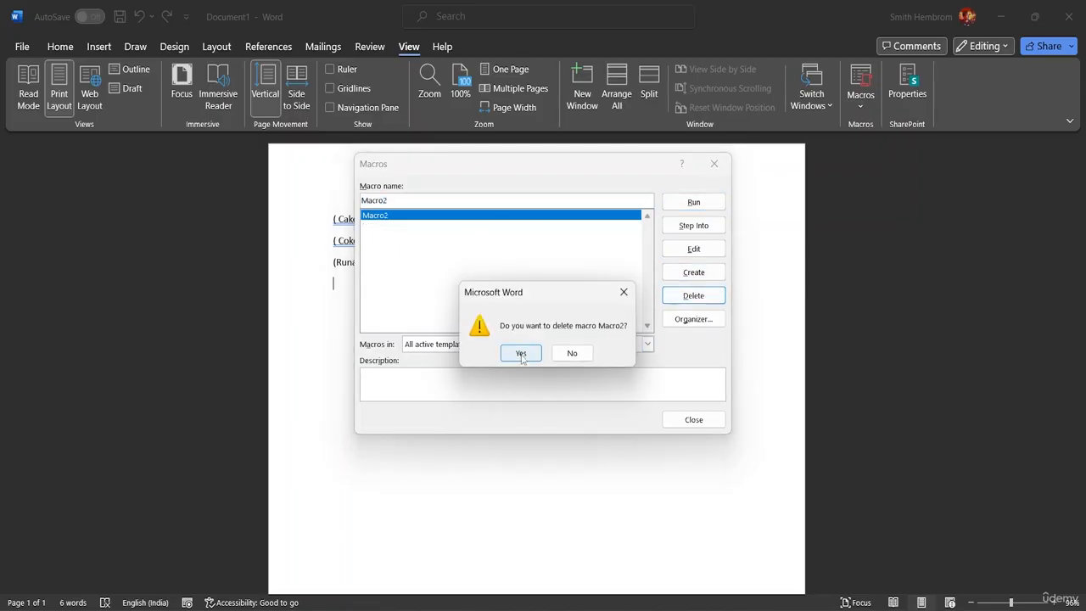
left_click(523, 355)
left_click(697, 424)
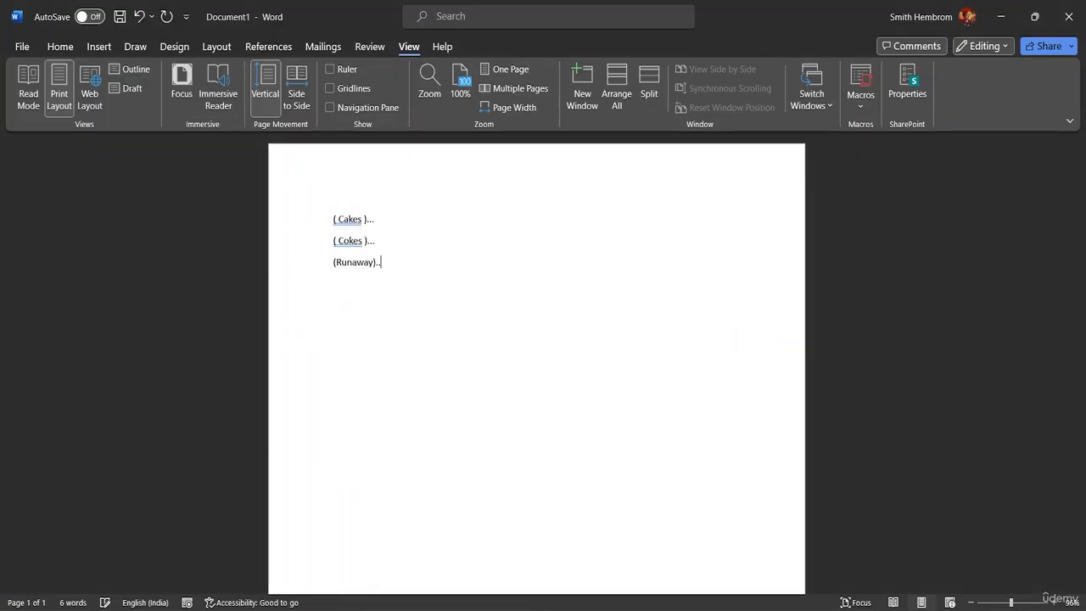
- Delete the Runaway, Cokes and Cakes lines so the document is empty
key("BackSpace")
key("BackSpace")
key("BackSpace")
key("BackSpace")
key("BackSpace")
key("BackSpace")
key("BackSpace")
key("BackSpace")
key("BackSpace")
key("BackSpace")
key("BackSpace")
key("BackSpace")
key("BackSpace")
key("BackSpace")
key("BackSpace")
key("BackSpace")
key("BackSpace")
key("BackSpace")
key("BackSpace")
key("BackSpace")
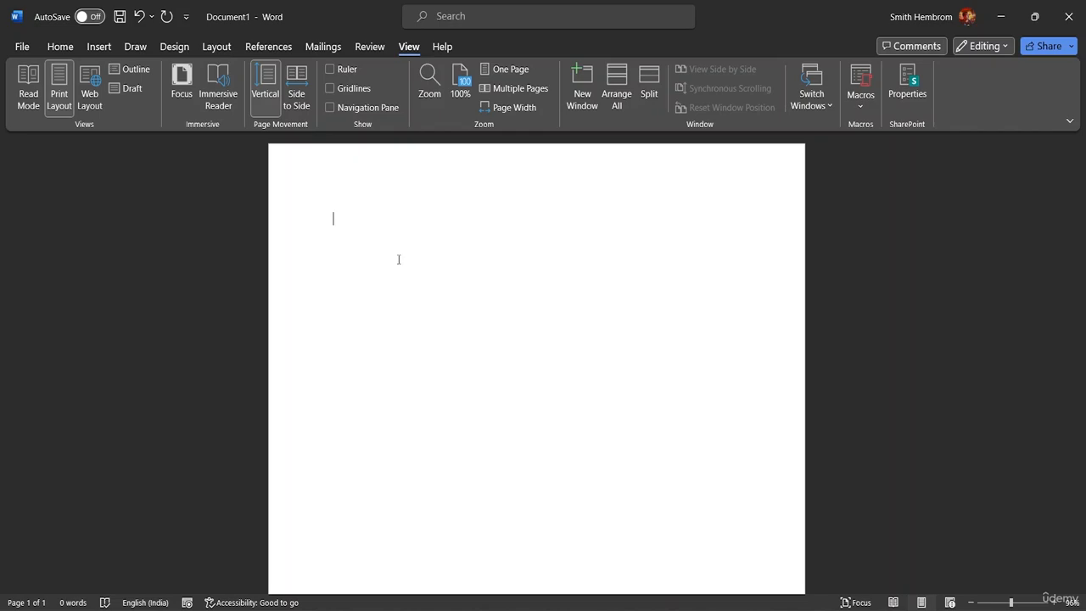
- Enter a list with Cake, Coke, Chocolates and Ballons on separate lines
type("Ca")
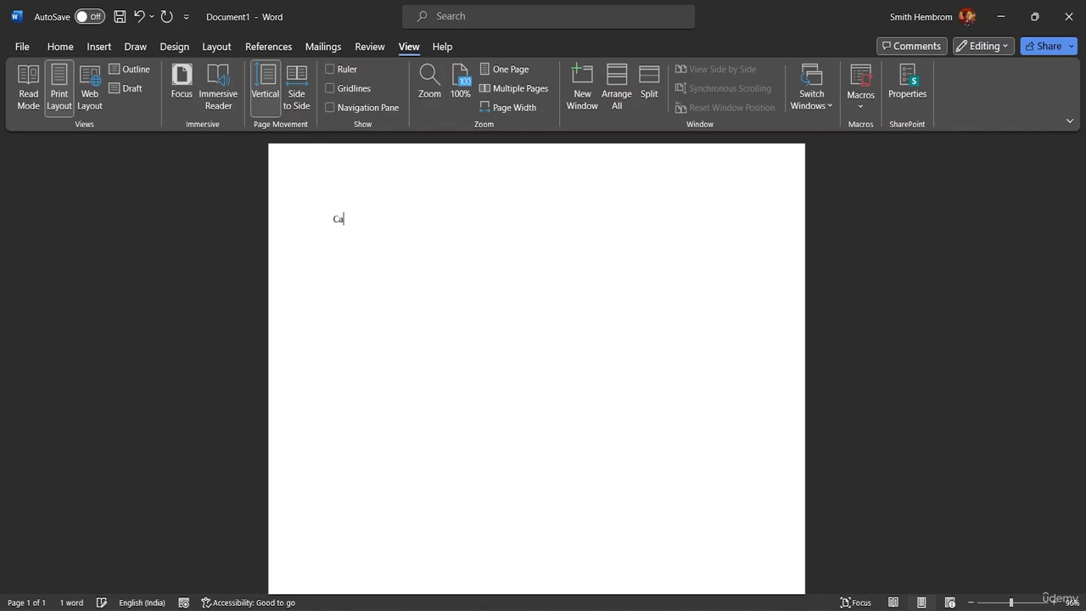
type("ke C")
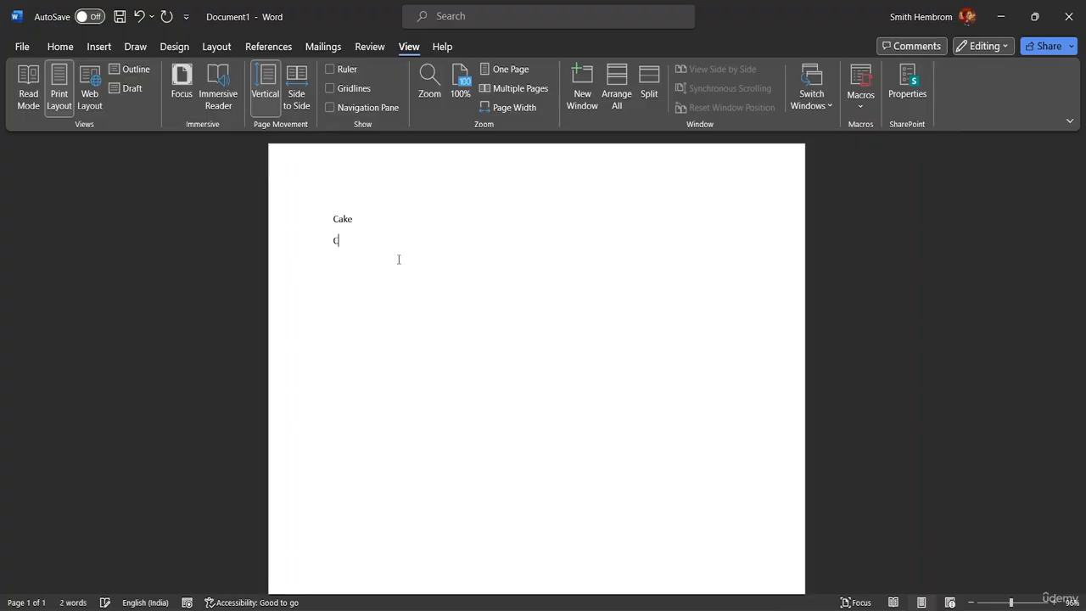
type("oke")
key("Return")
type("Choc")
type("olate")
type("s ")
type("Ba")
type("llons")
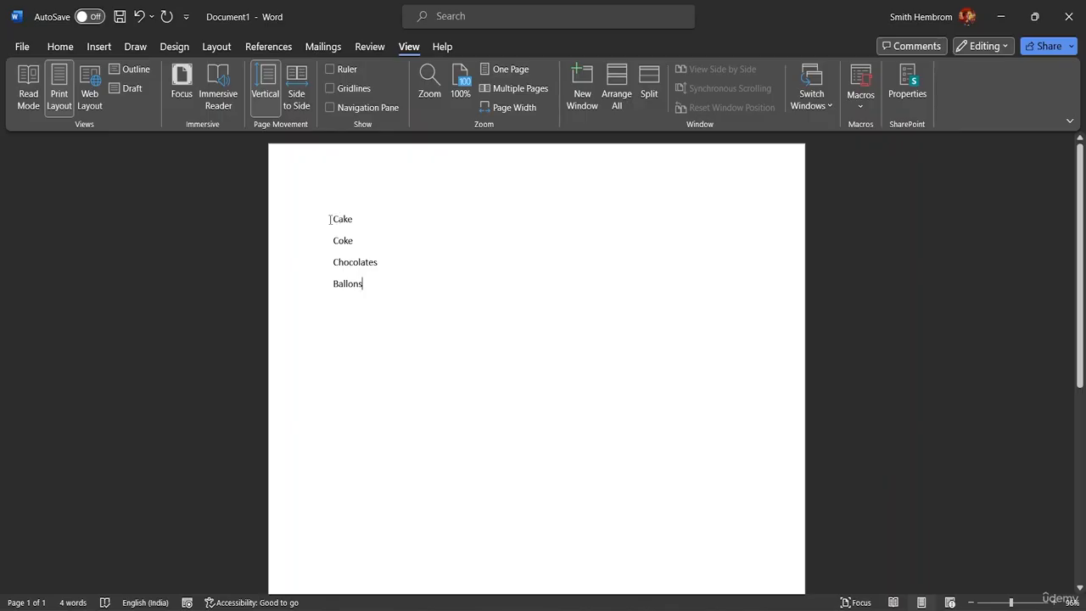
- Start recording Macro1 with Ctrl+Shift+B assigned as its keyboard shortcut
left_click(868, 117)
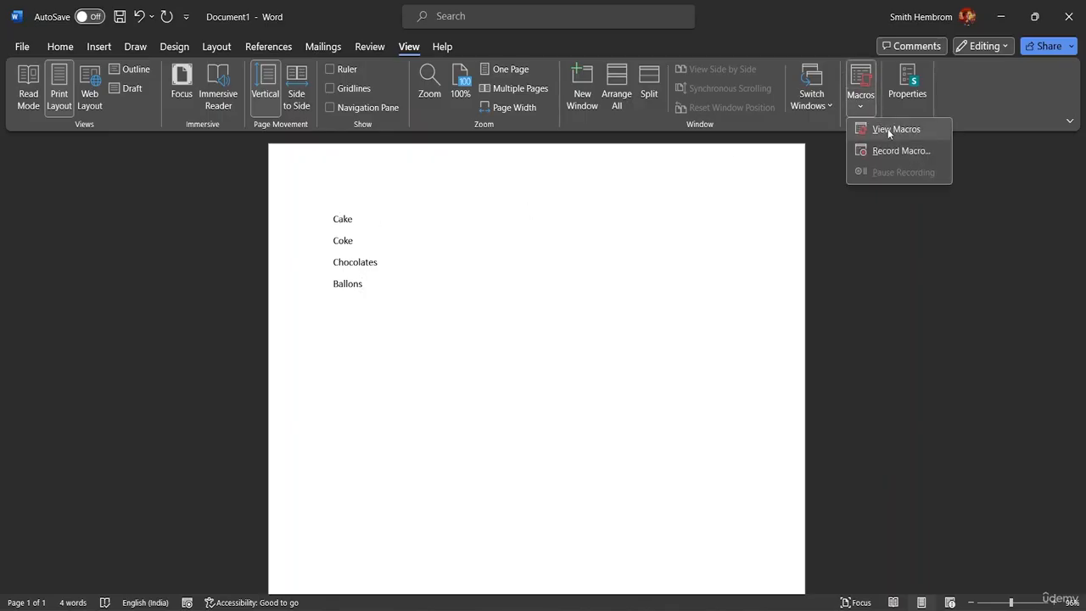
left_click(887, 149)
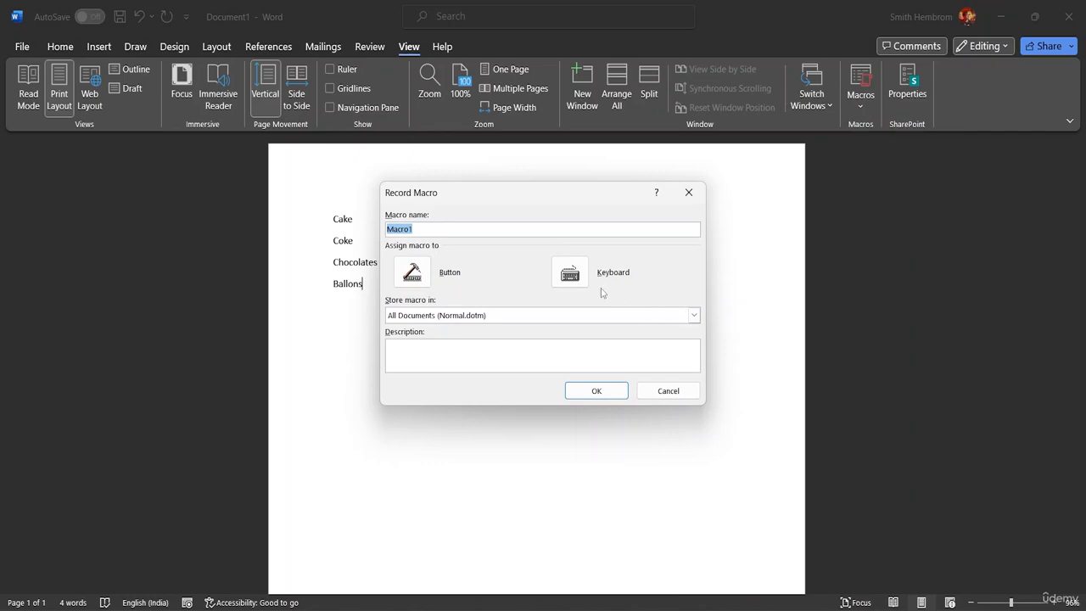
left_click(578, 276)
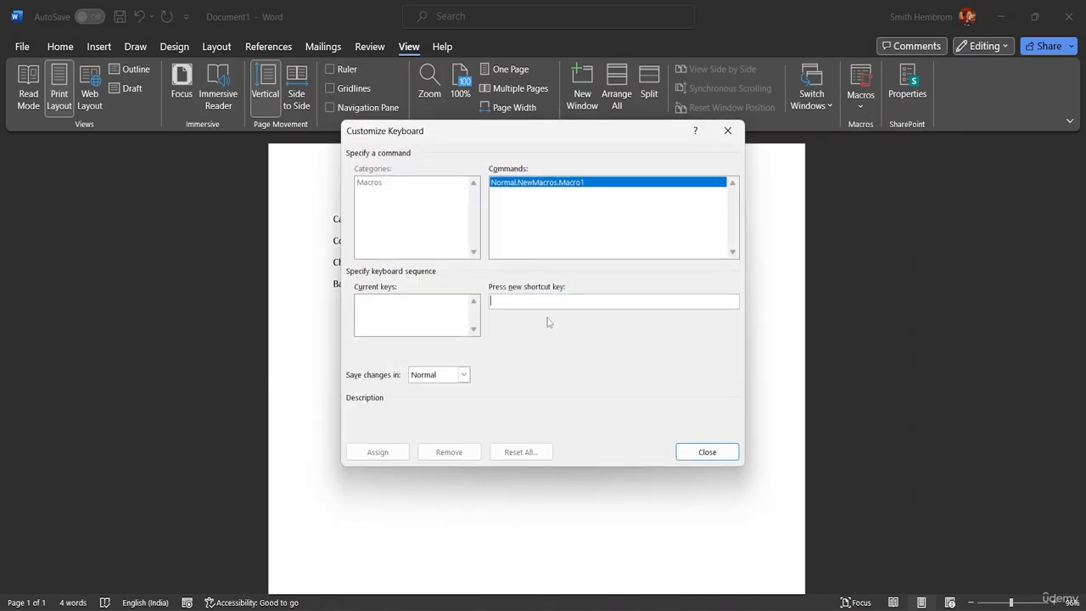
key("ctrl+shift+b")
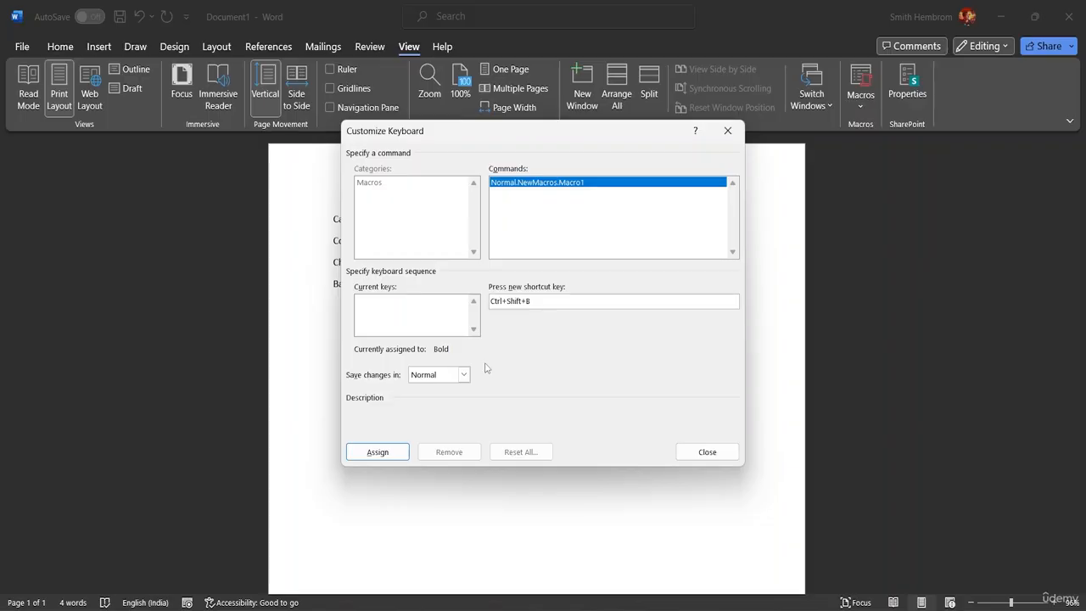
left_click(379, 454)
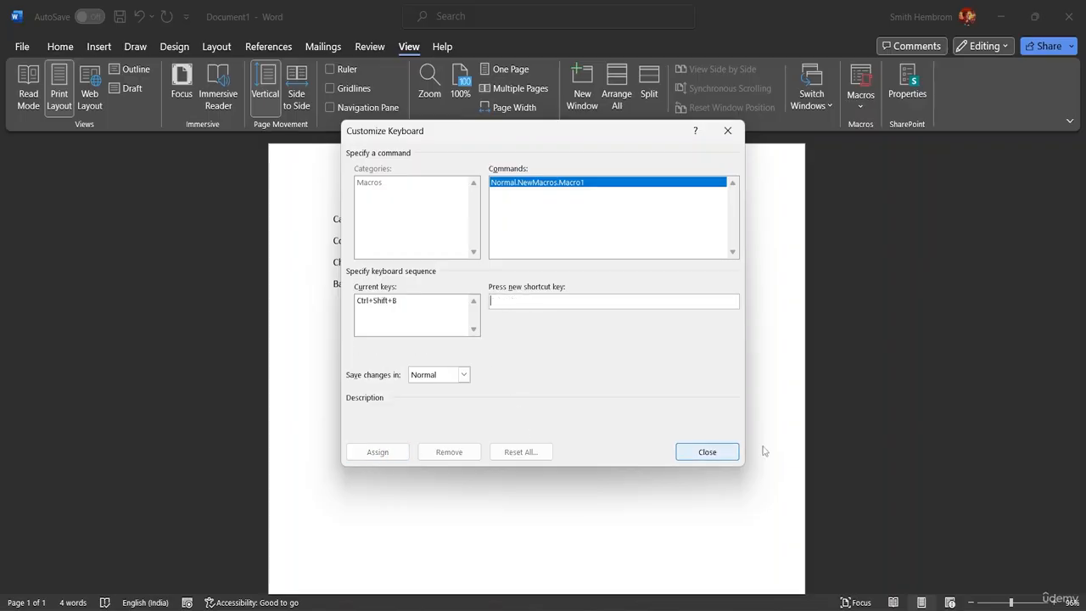
left_click(704, 450)
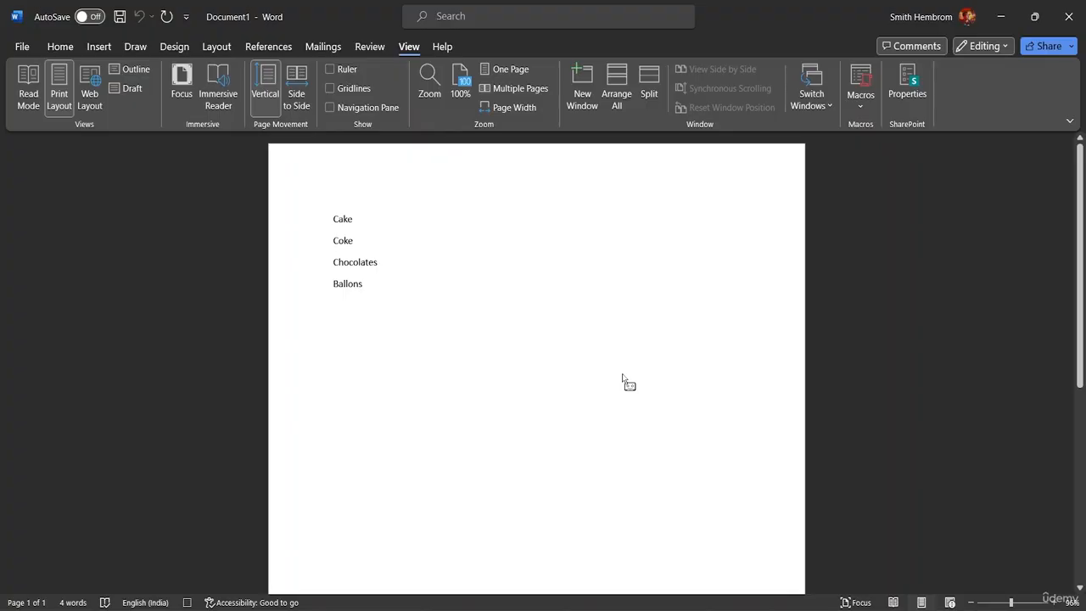
- Select the word Ballons, clear the selection, and add an empty line below it
key("shift+Home")
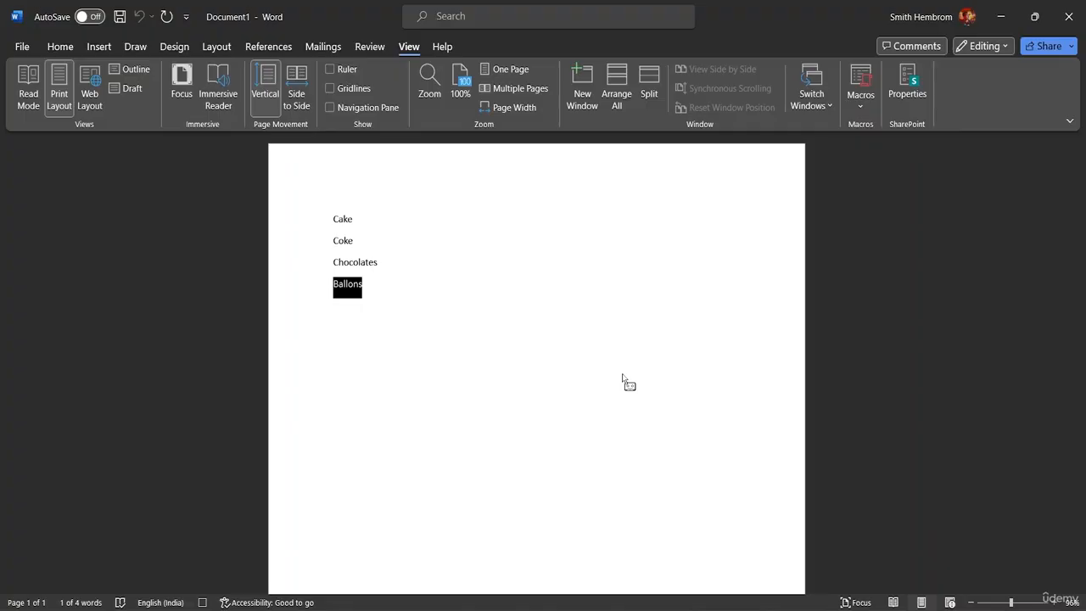
key("Right")
key("Return")
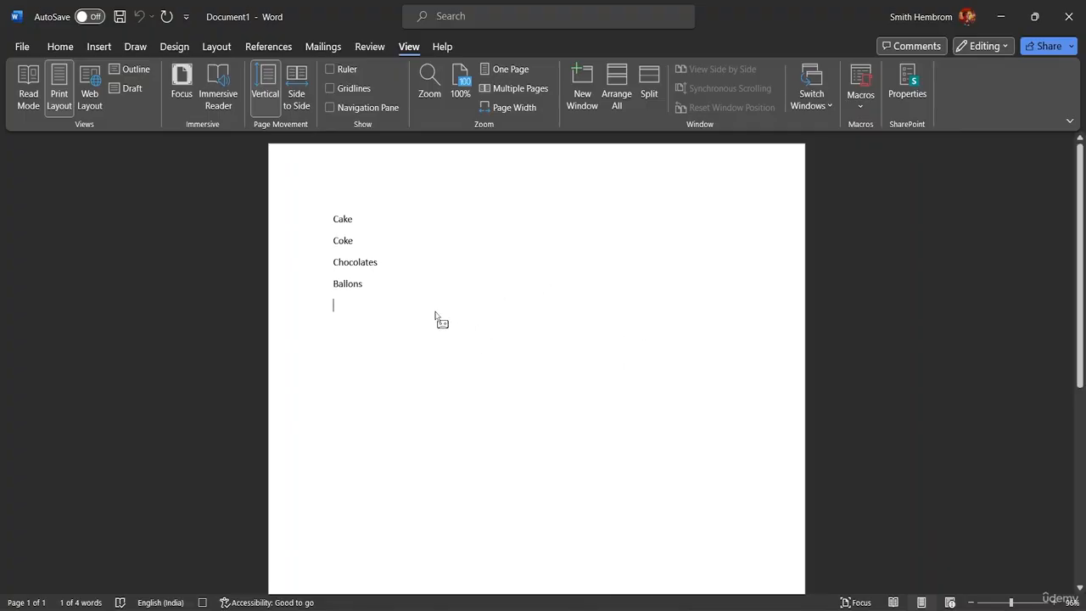
- Enclose the word Cake in parentheses and stop recording the macro
left_click(335, 220)
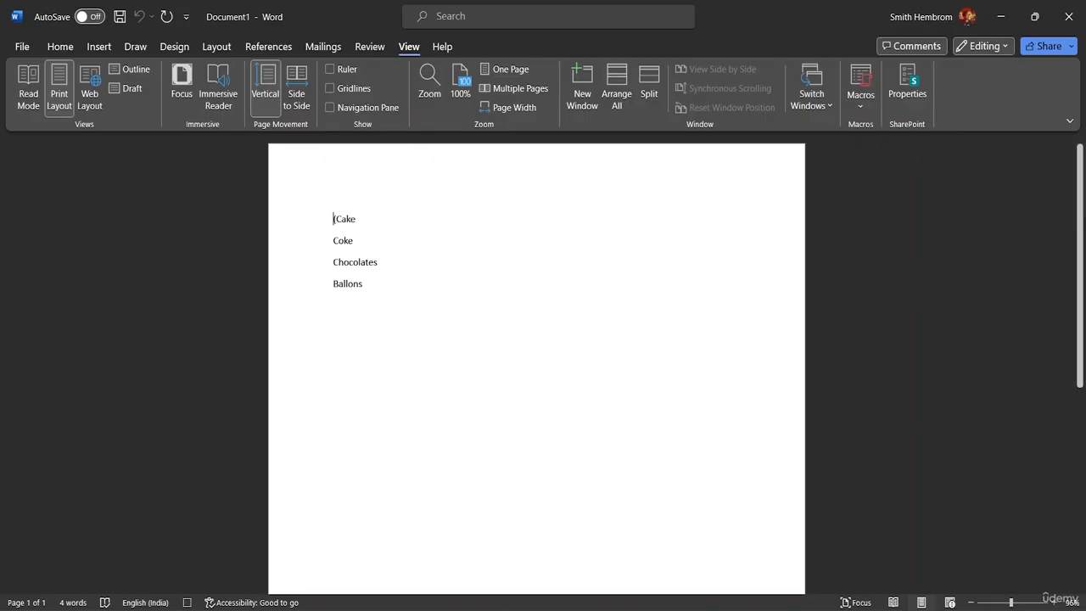
type("(")
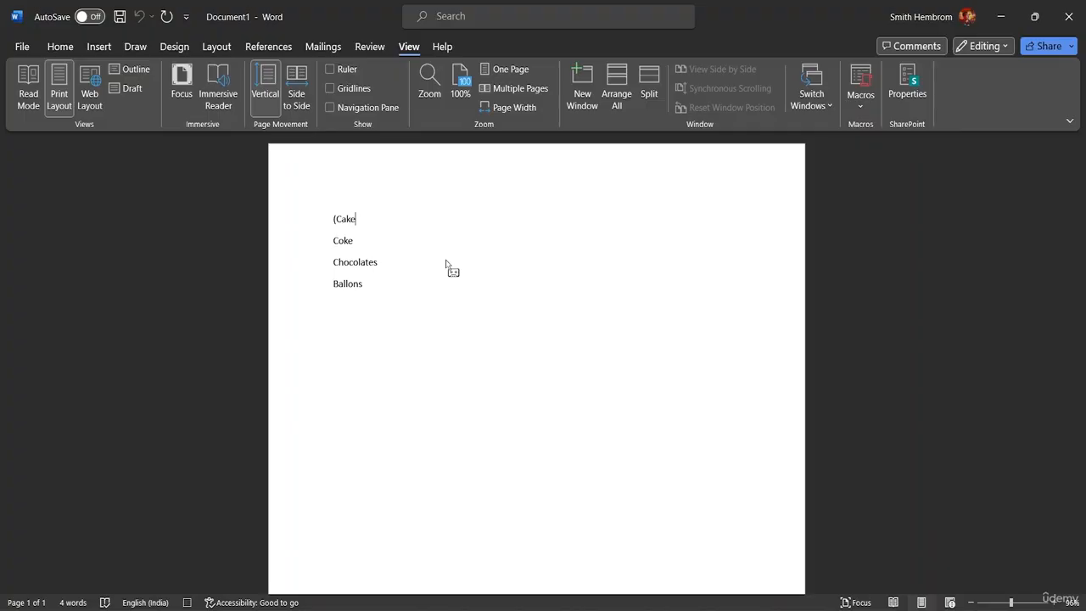
type(")")
left_click(860, 95)
left_click(894, 150)
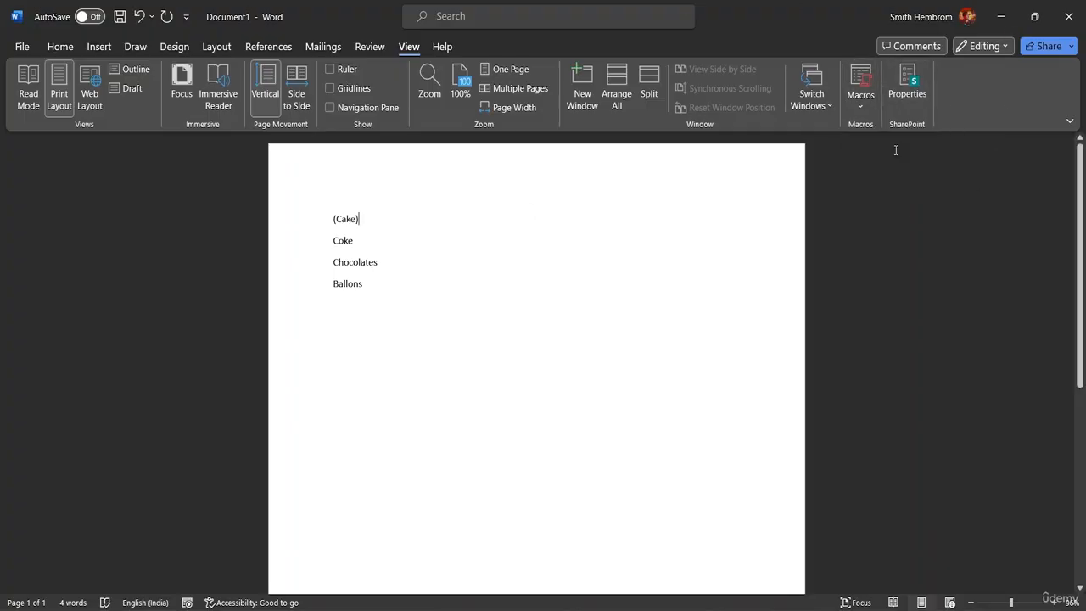
- Run the recorded macro on the Coke, Chocolates and Ballons lines with its keyboard shortcut
left_click(334, 240)
key("ctrl+m")
left_click(333, 261)
key("ctrl+m")
left_click(331, 287)
key("ctrl+m")
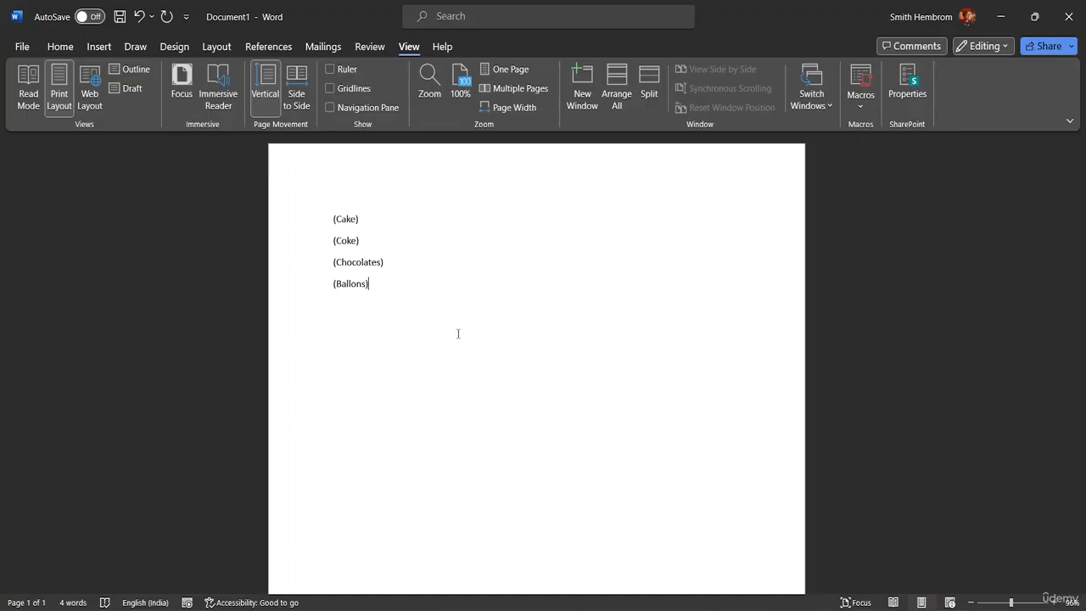
- Open Macro1's code for editing and change the text of the last TypeText line to "("
left_click(865, 107)
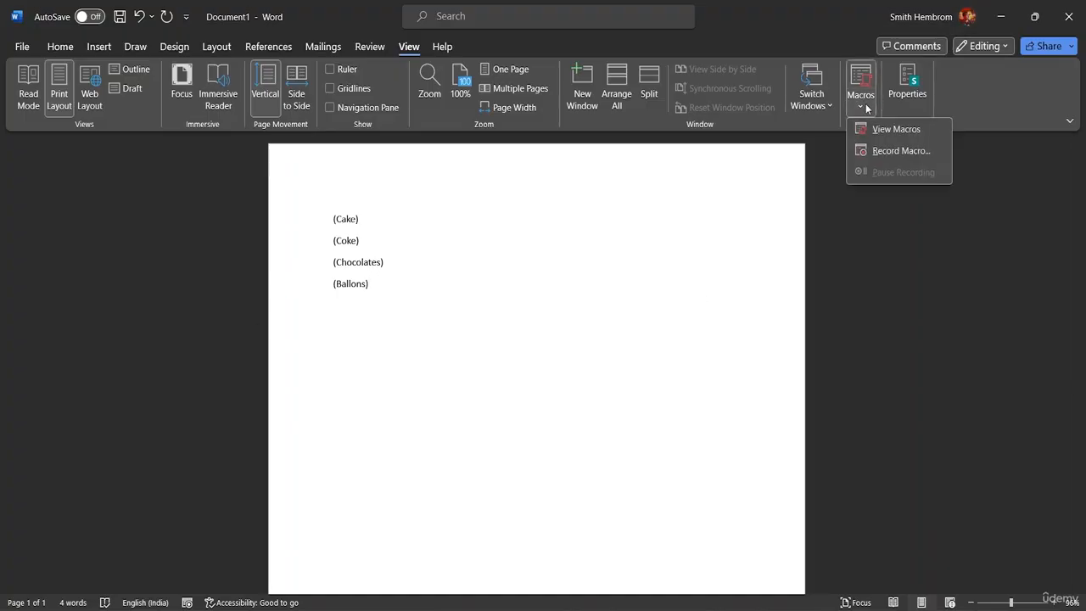
left_click(897, 129)
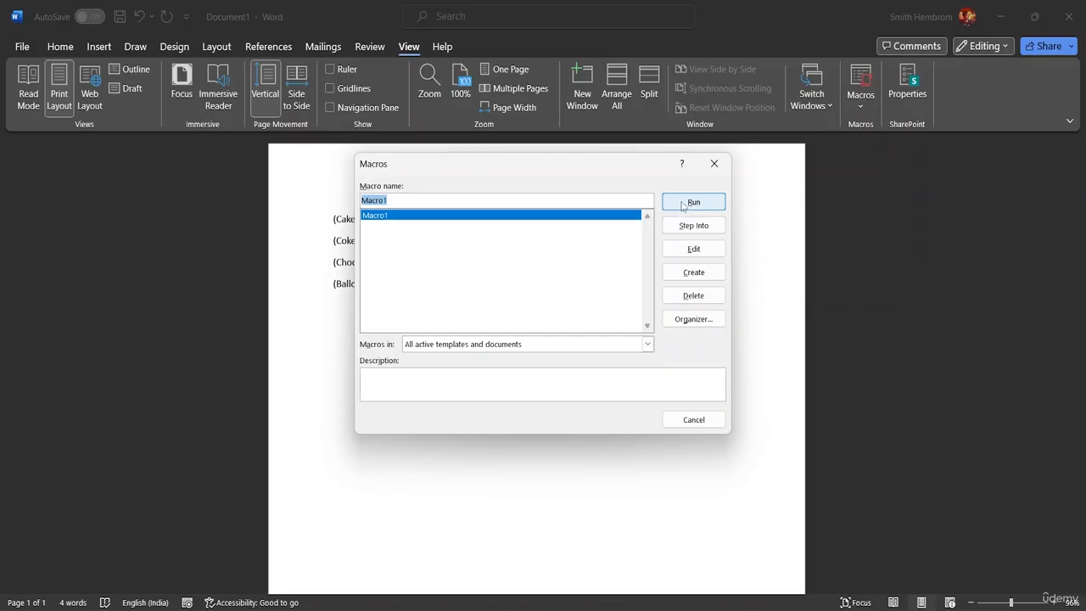
left_click(686, 250)
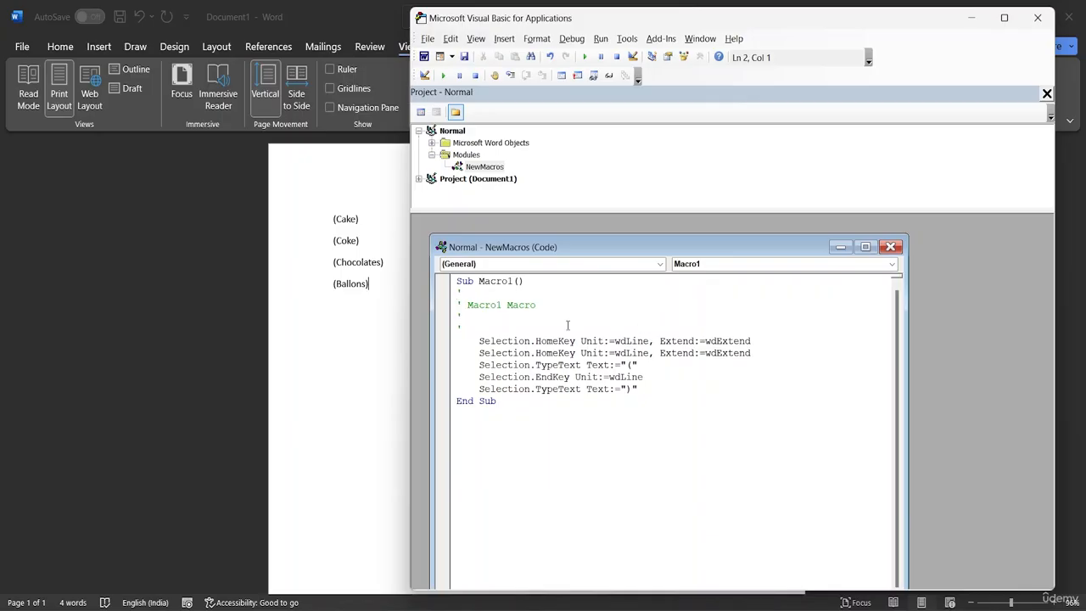
left_click_drag(639, 245, 673, 235)
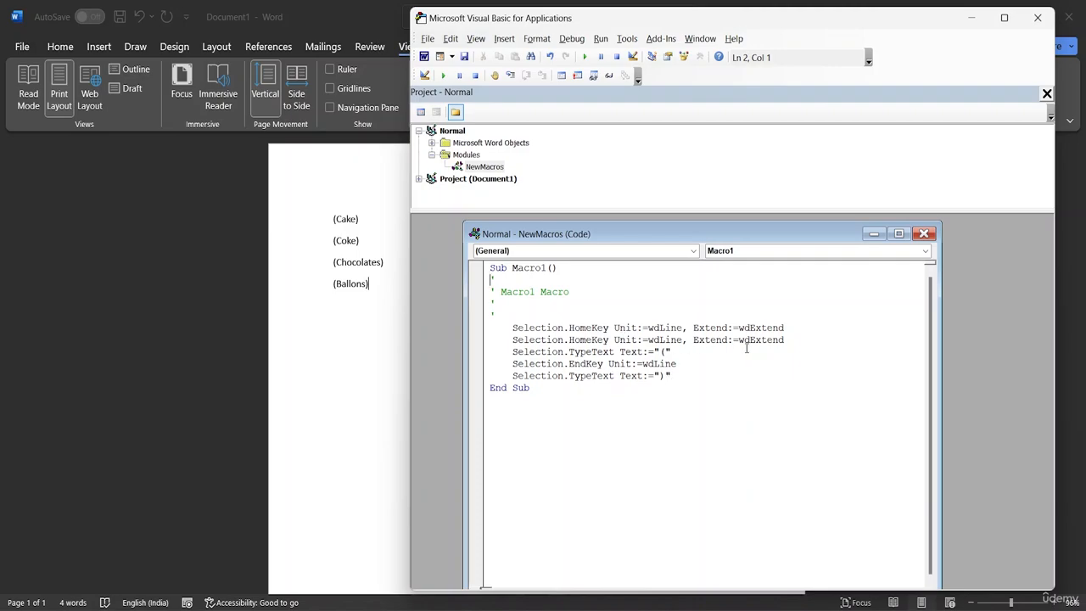
left_click(667, 375)
key("BackSpace")
type("(")
- Empty the quoted text of Macro1's first TypeText line and minimize the code editor
left_click(665, 353)
key("BackSpace")
type(")")
key("Return")
key("BackSpace")
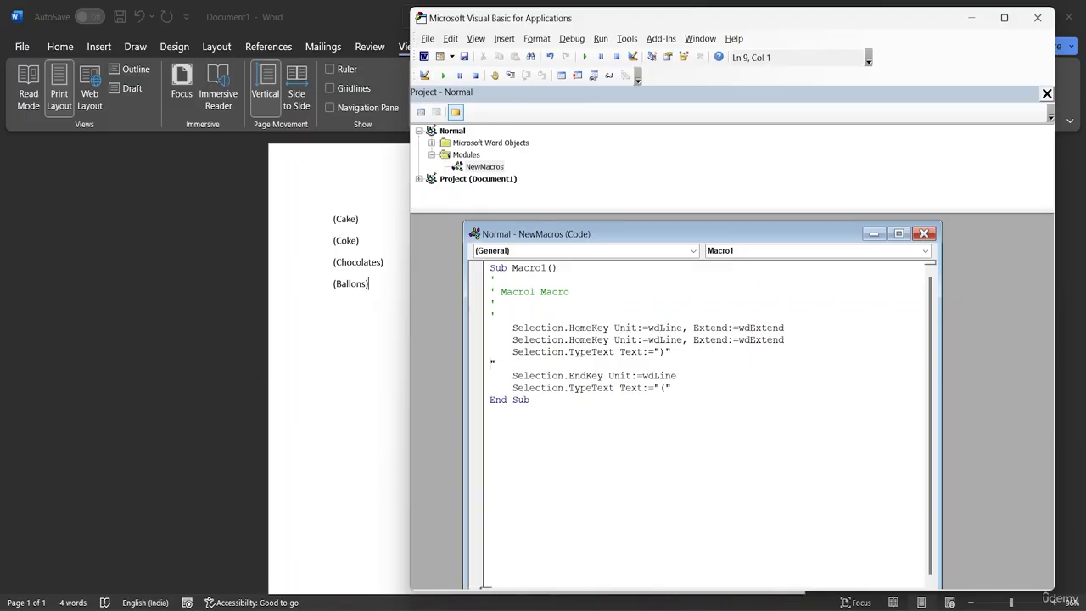
key("ctrl+z")
key("ctrl+z")
key("BackSpace")
left_click(703, 440)
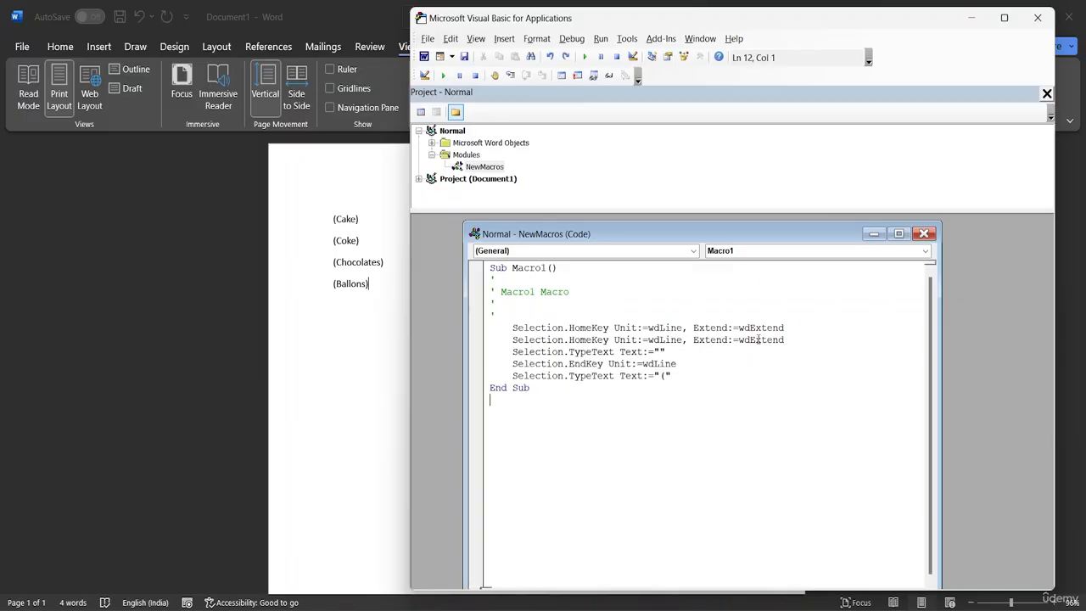
left_click(873, 234)
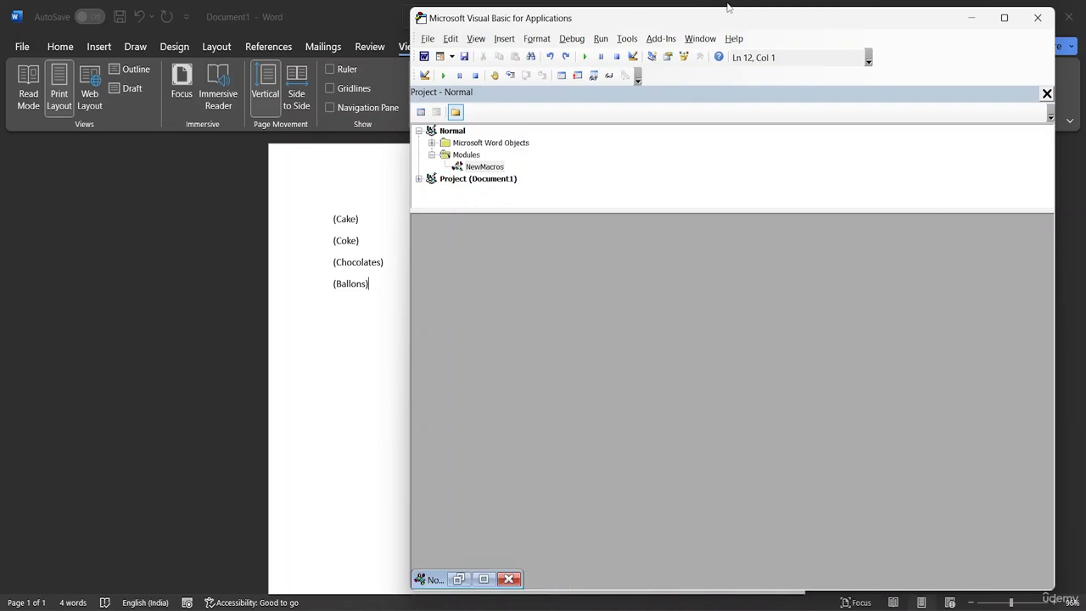
left_click(972, 17)
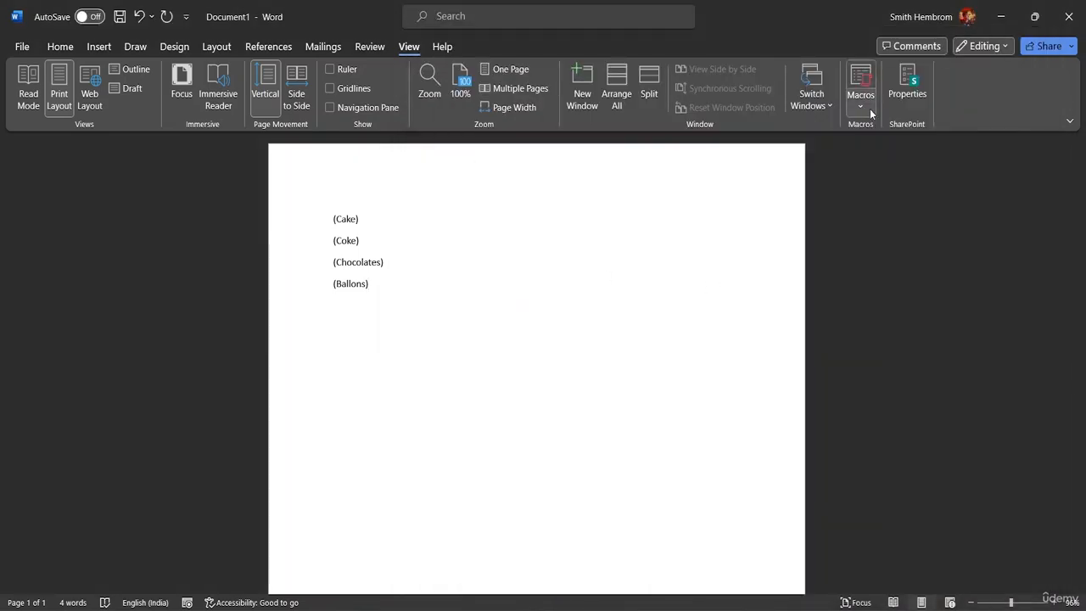
- Run the edited Macro1 on the Ballons line and add an empty line below it
left_click(869, 108)
left_click(881, 132)
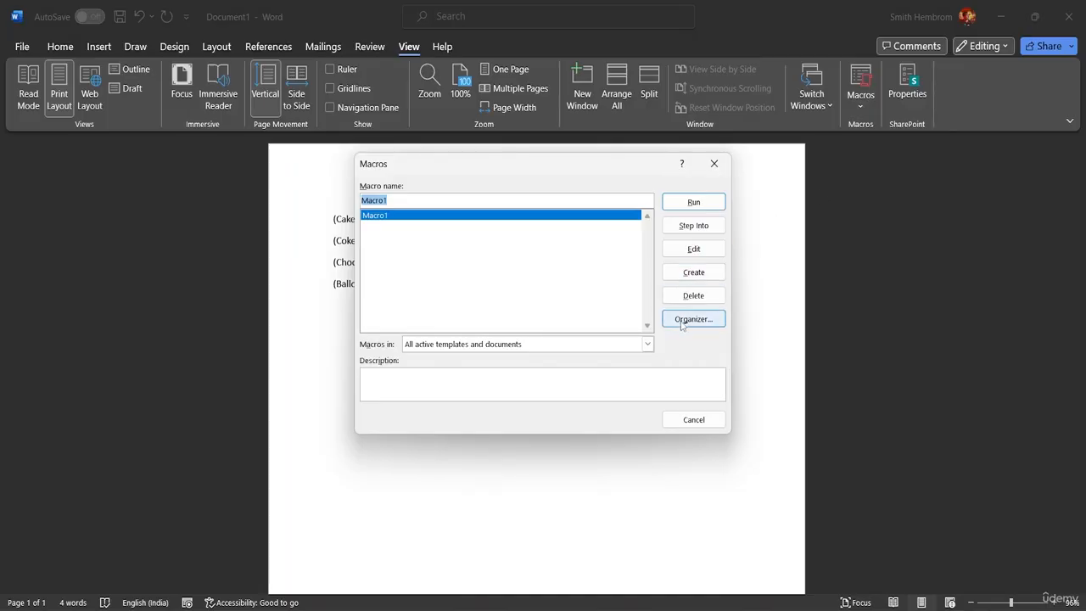
left_click(704, 204)
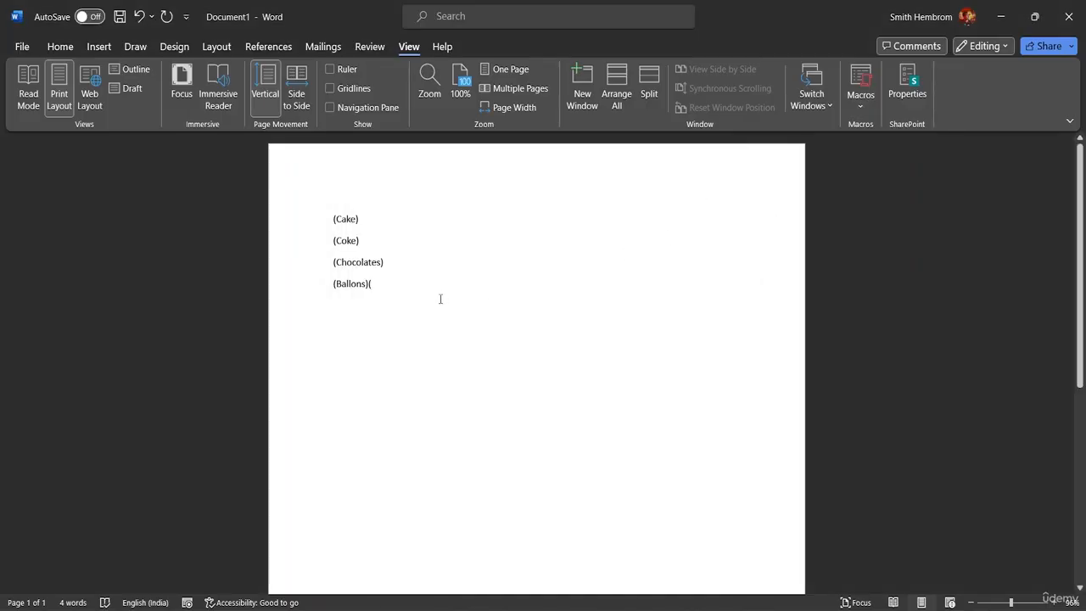
left_click(351, 317)
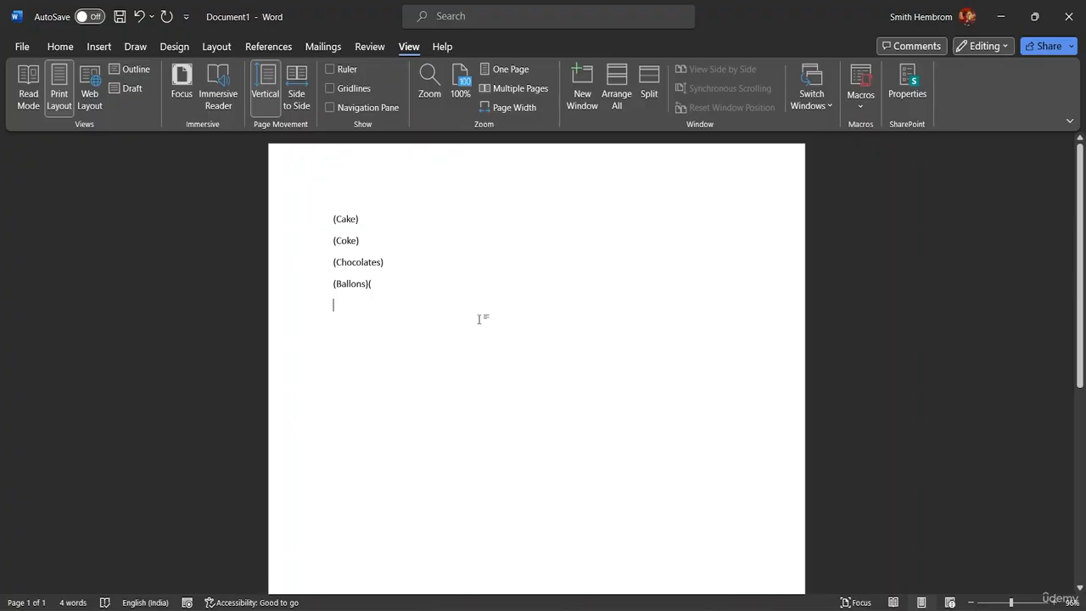
type("(")
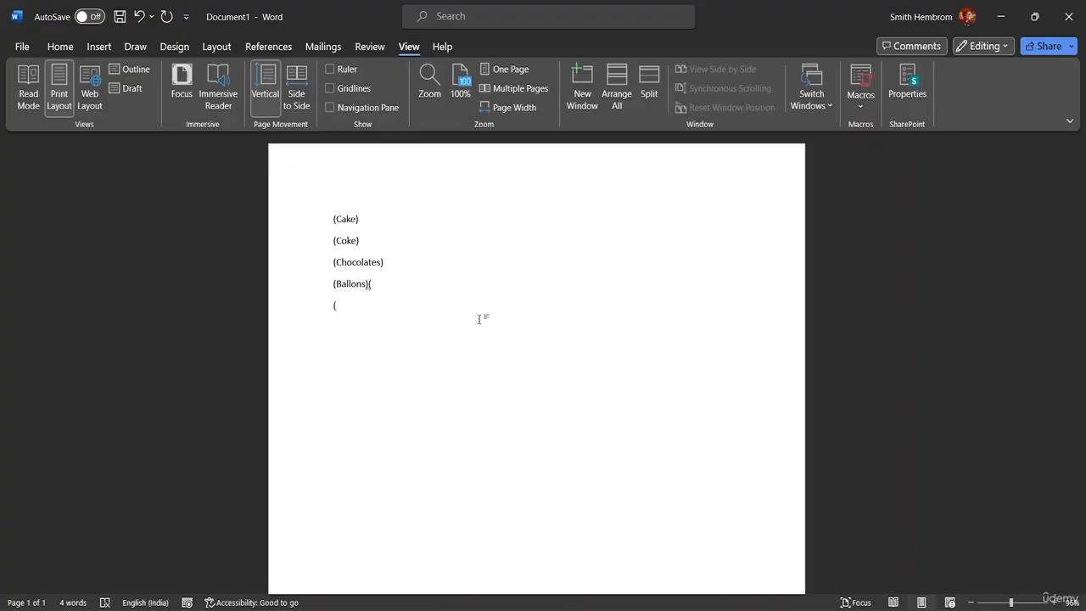
key("BackSpace")
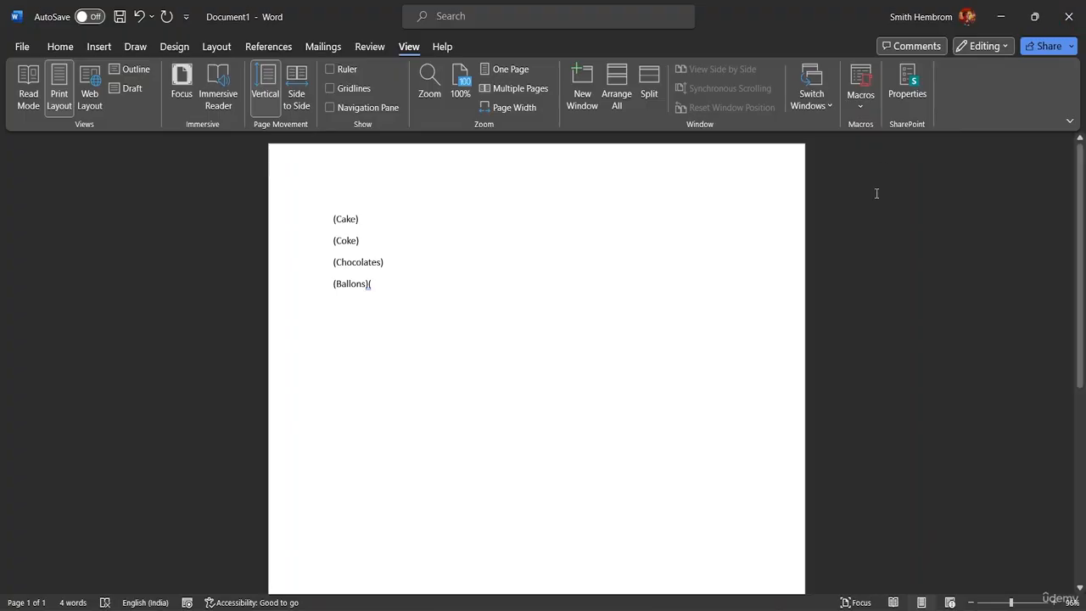
- Examine the edited code of Macro1 and close the Visual Basic editor
left_click(862, 95)
left_click(880, 129)
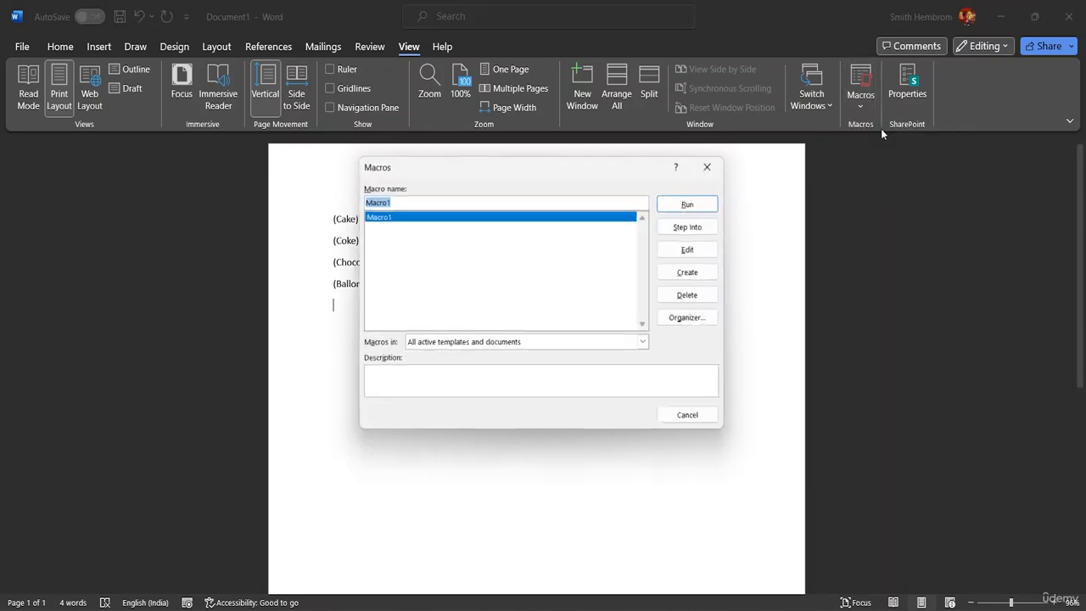
left_click(701, 250)
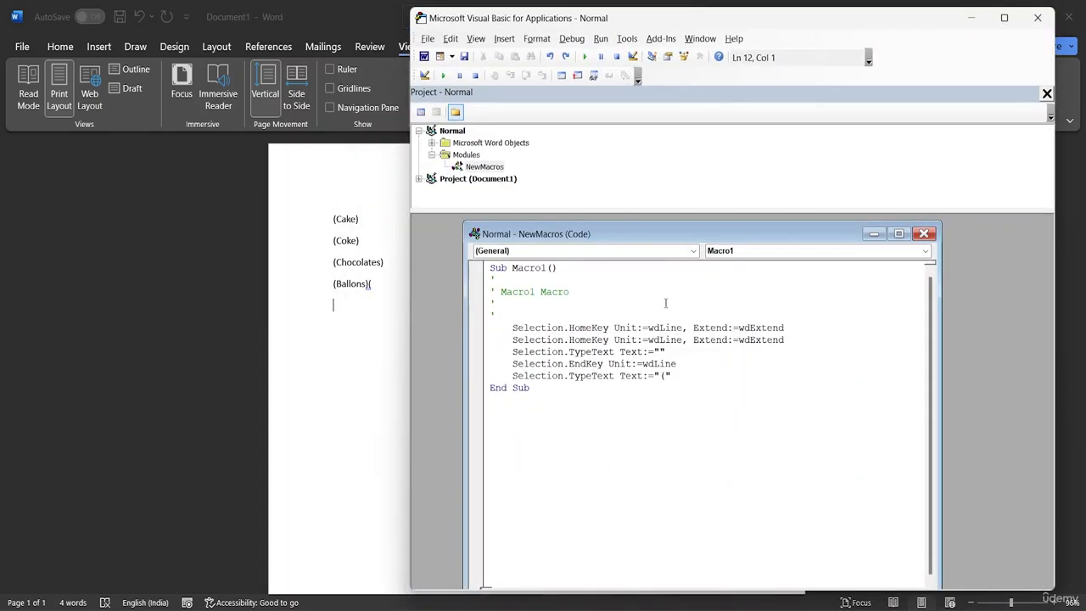
left_click(1037, 18)
left_click(859, 110)
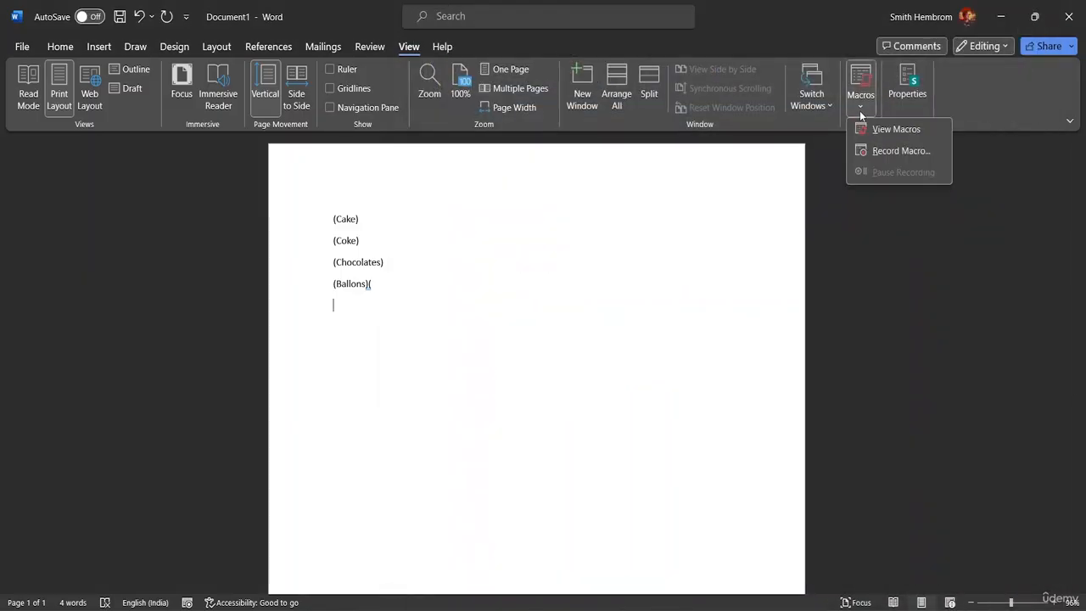
left_click(890, 132)
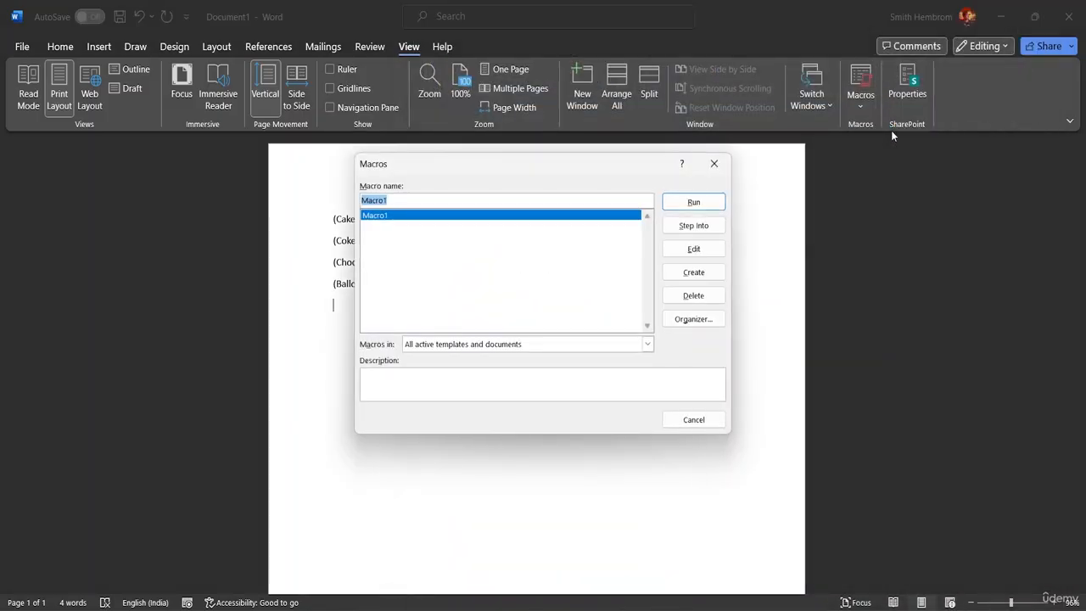
left_click(690, 296)
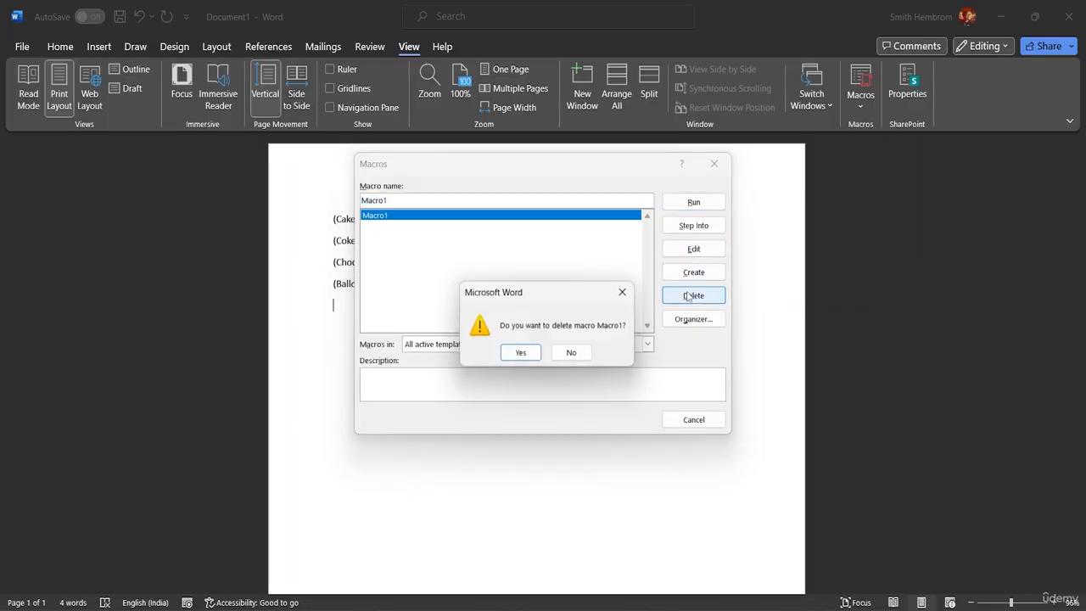
left_click(624, 292)
left_click(679, 271)
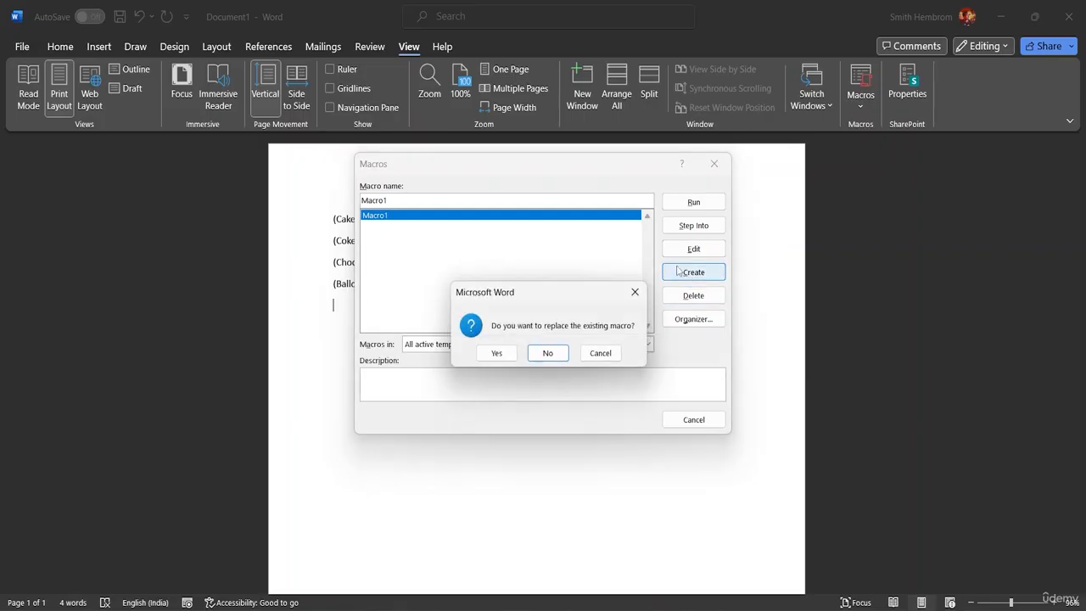
left_click(603, 354)
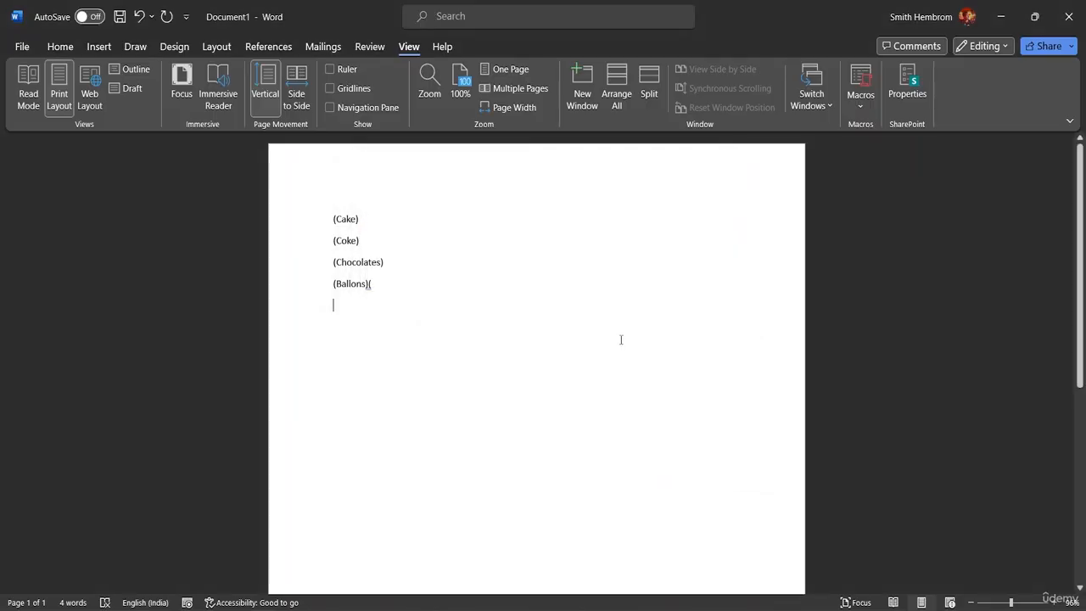
- Delete Macro1 from the macro list and close the list
left_click(860, 105)
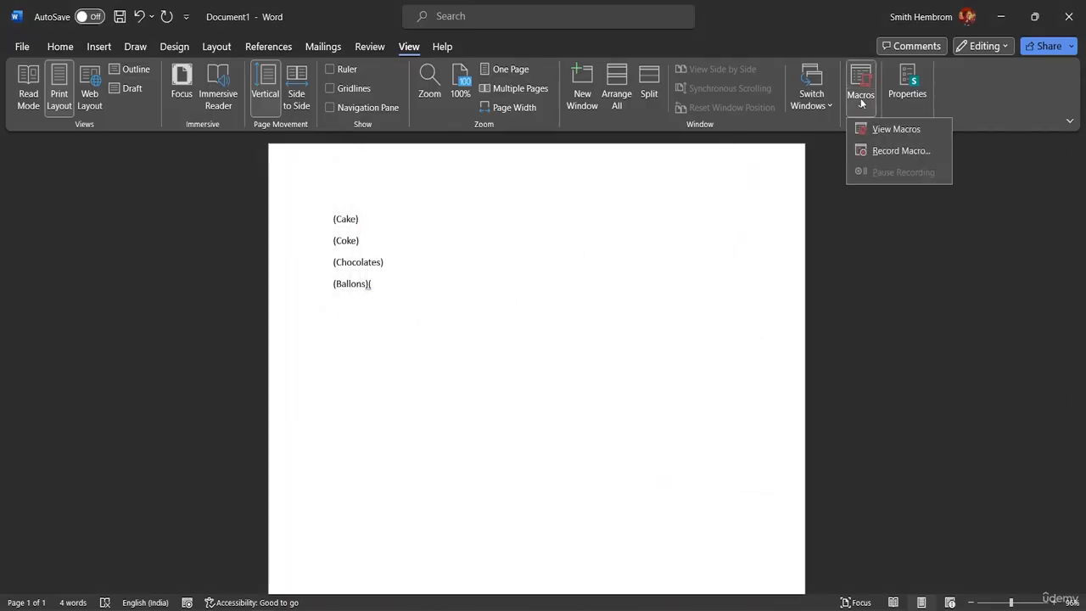
left_click(866, 134)
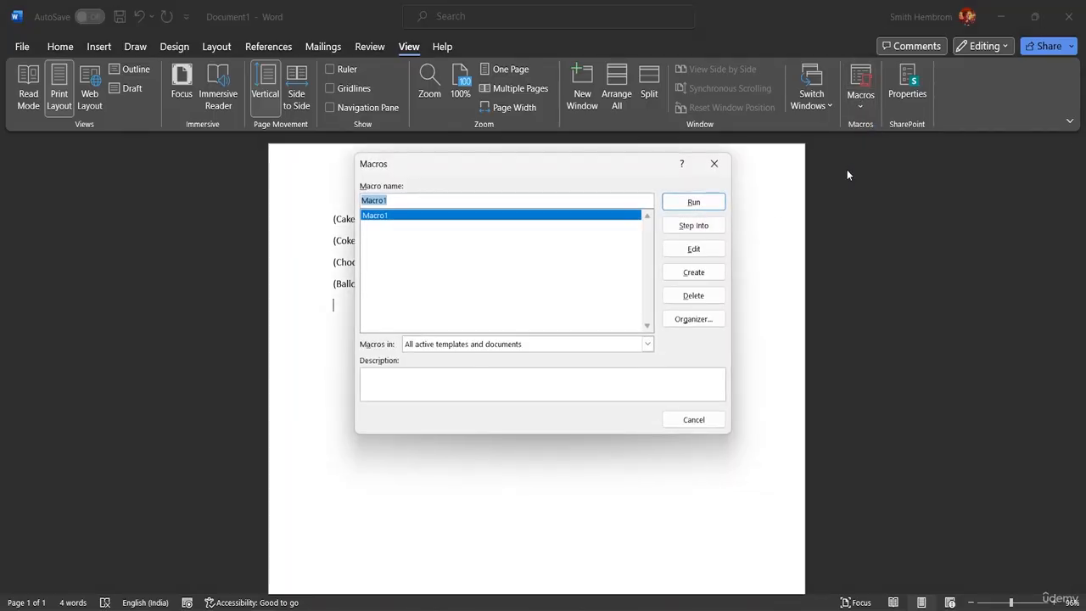
left_click(693, 296)
left_click(520, 356)
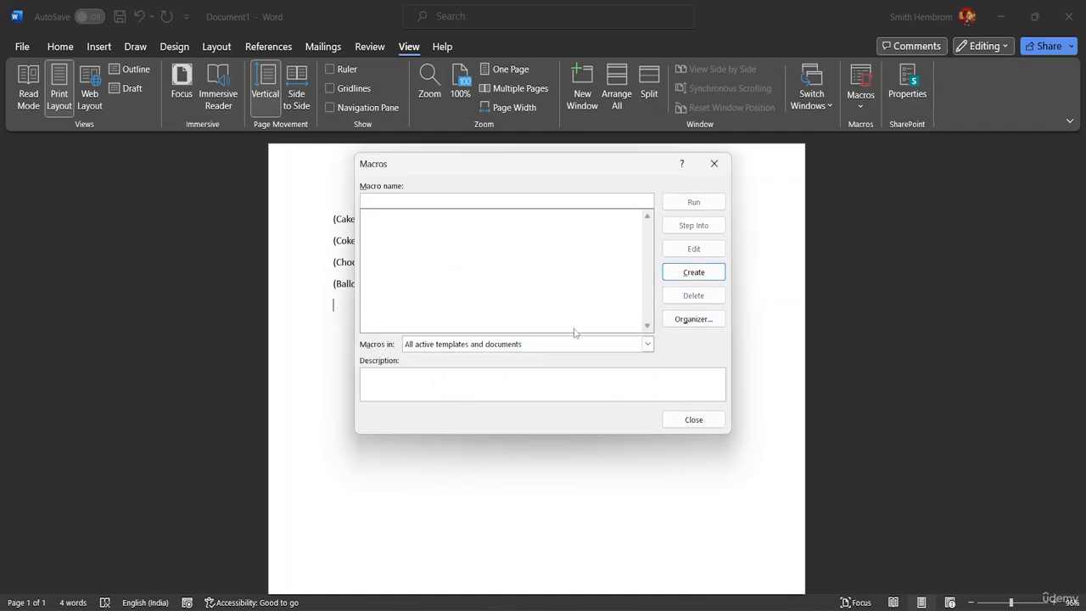
left_click(694, 419)
- Delete the parenthesized list text backwards from the empty line below Ballons
key("BackSpace")
key("BackSpace")
key("BackSpace")
key("BackSpace")
key("BackSpace")
key("BackSpace")
key("BackSpace")
key("BackSpace")
key("BackSpace")
key("BackSpace")
key("BackSpace")
key("BackSpace")
key("BackSpace")
key("BackSpace")
key("BackSpace")
key("BackSpace")
key("BackSpace")
key("BackSpace")
key("BackSpace")
key("BackSpace")
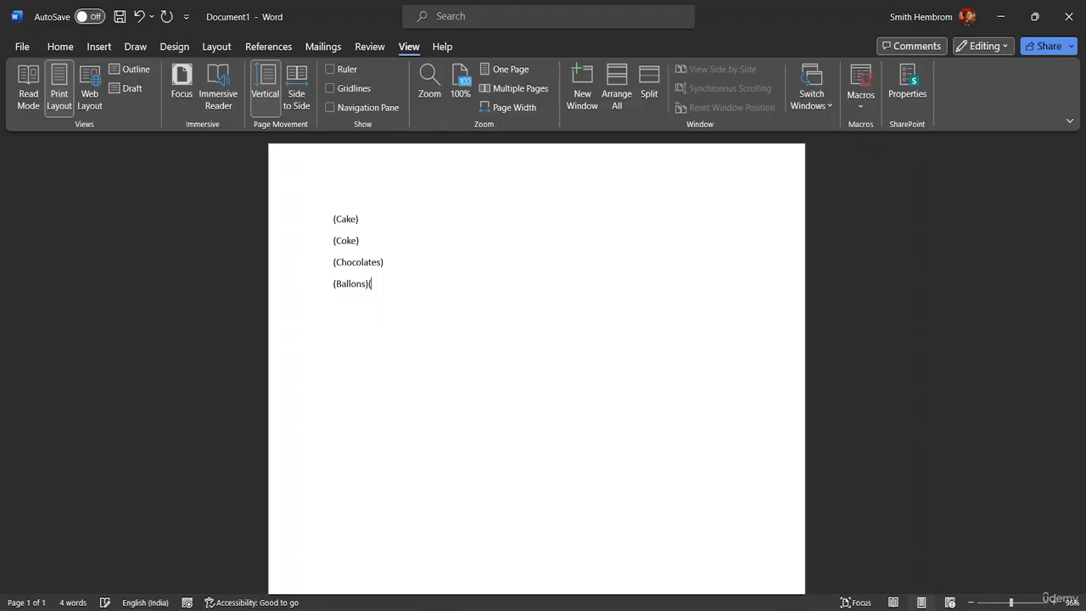